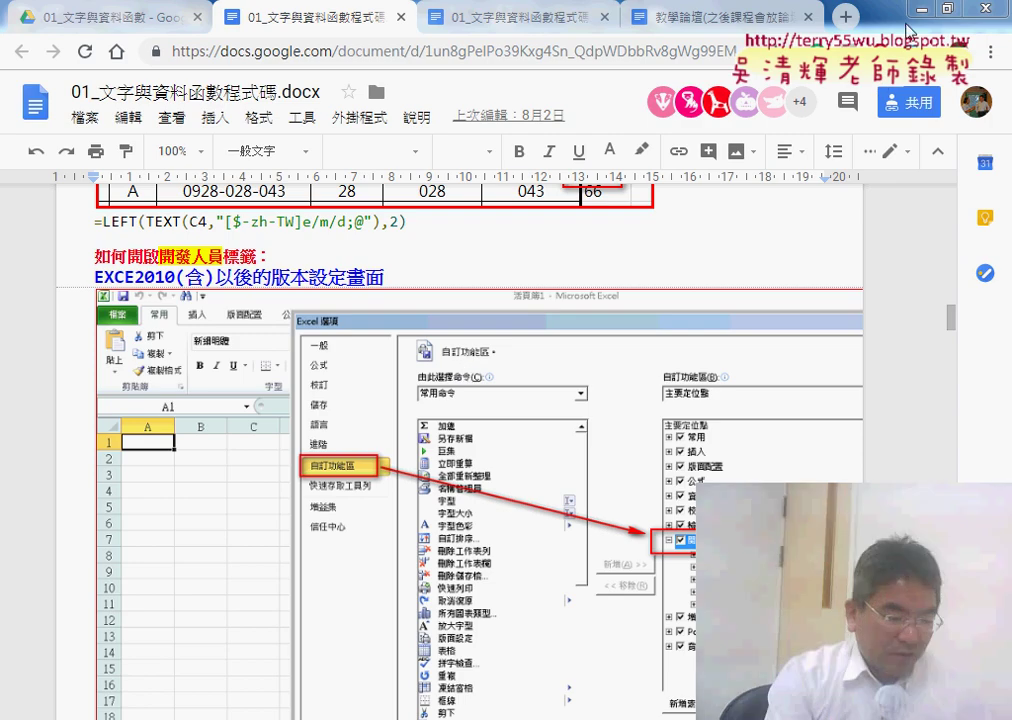
Bring the phone-number workbook forward, select E4, and show the Developer ribbon commands.
key(alt+Tab)
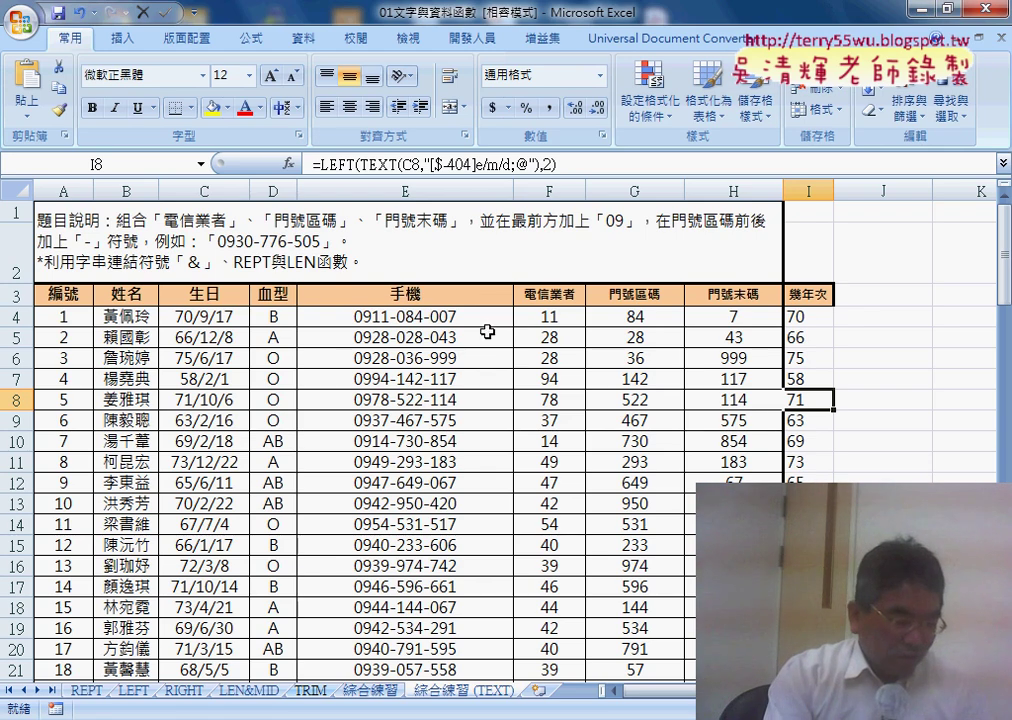
click(462, 318)
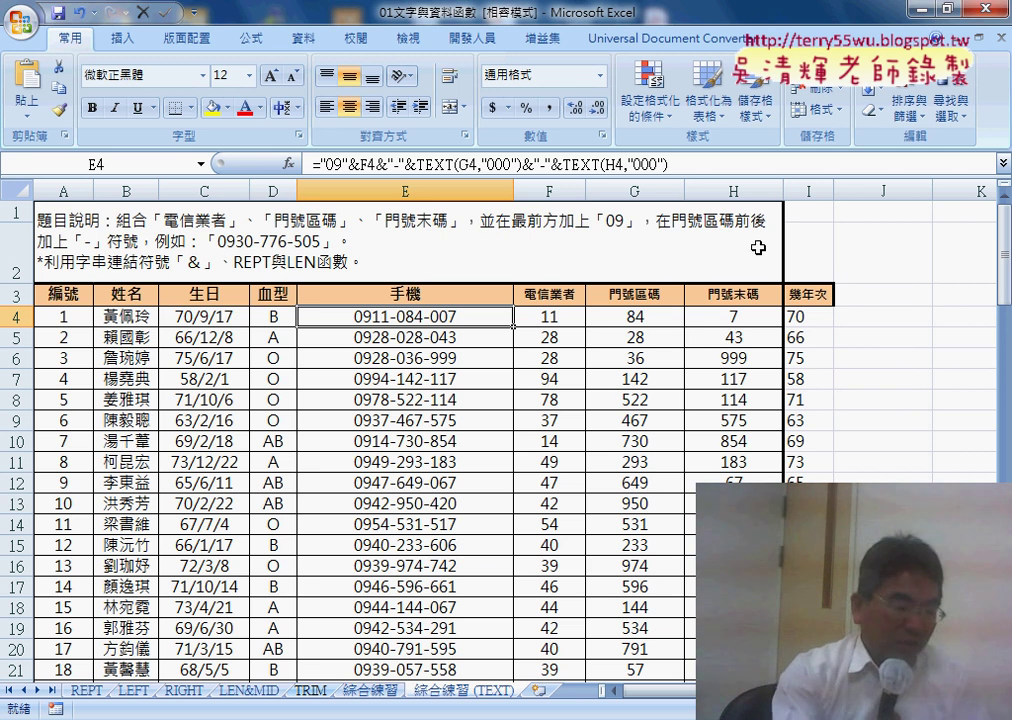
click(478, 46)
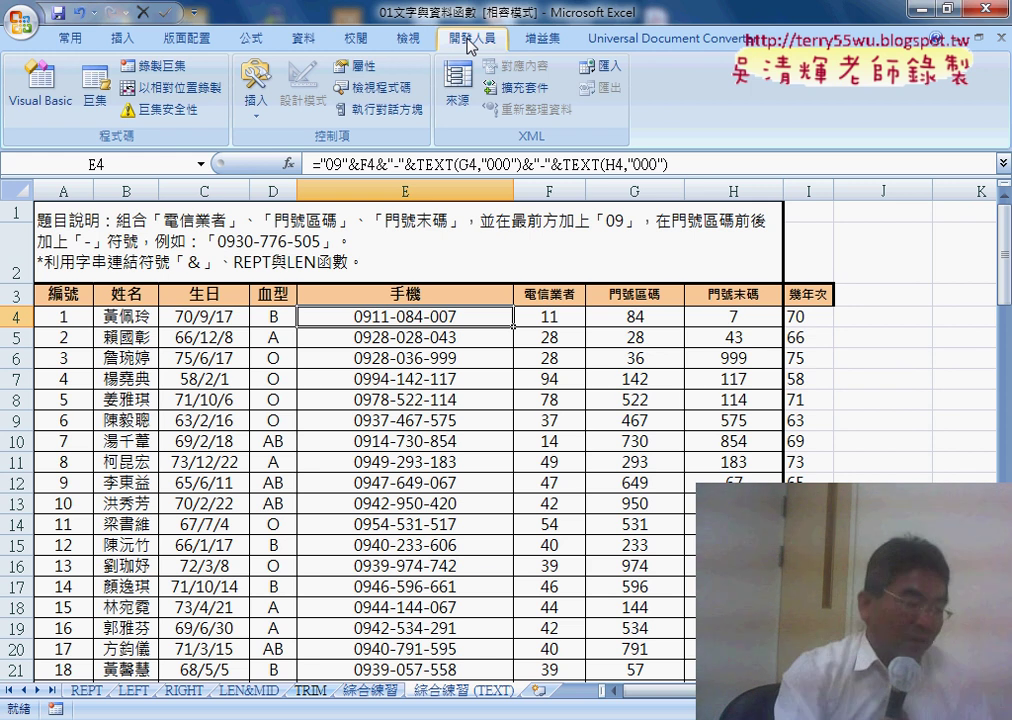
Uncheck the show-Developer-tab setting on the General page of Excel Options.
click(196, 13)
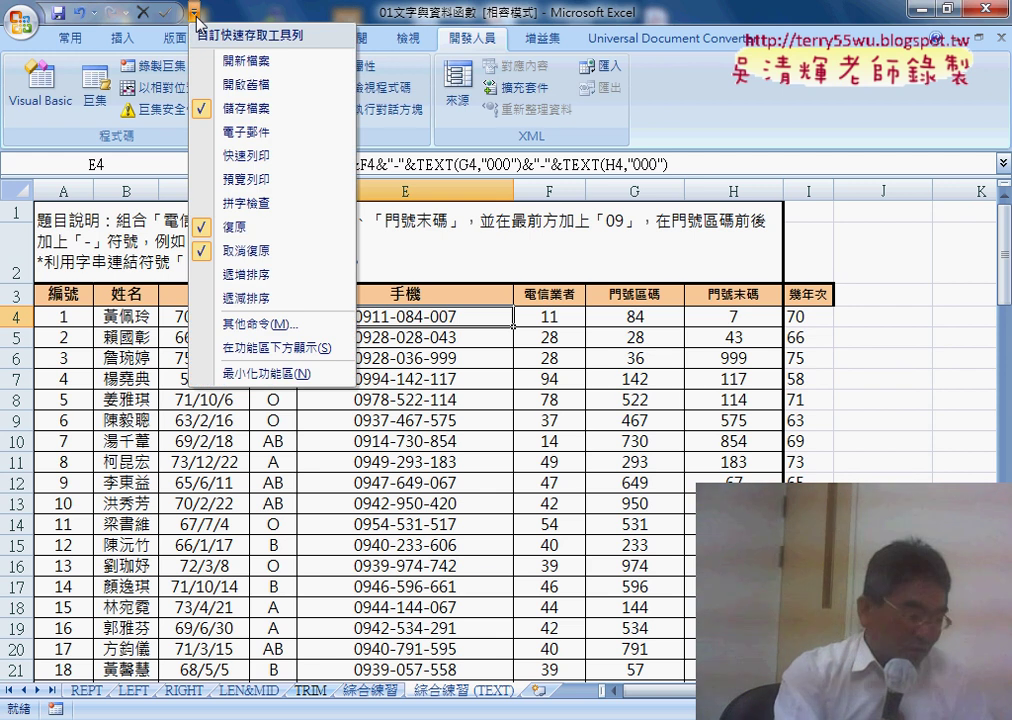
click(291, 328)
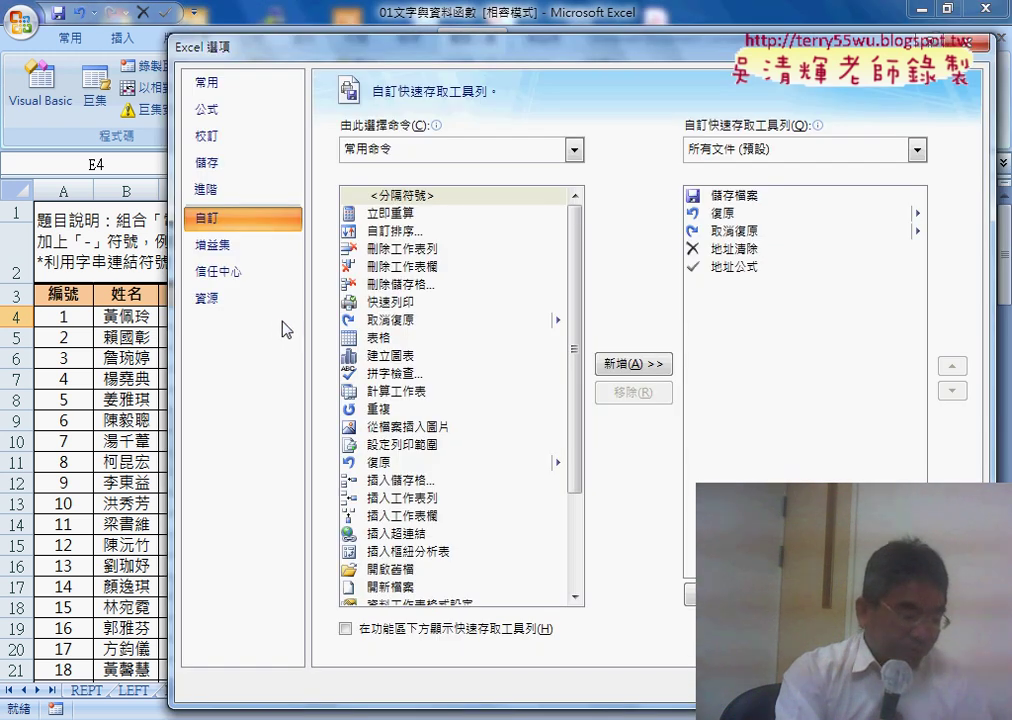
click(240, 88)
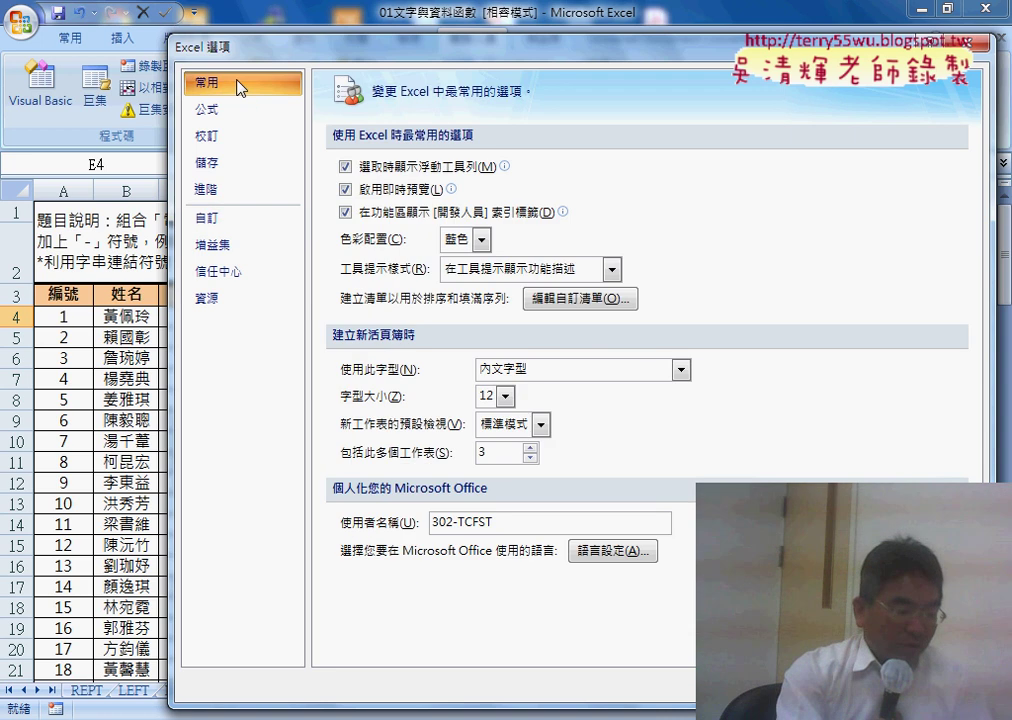
click(345, 213)
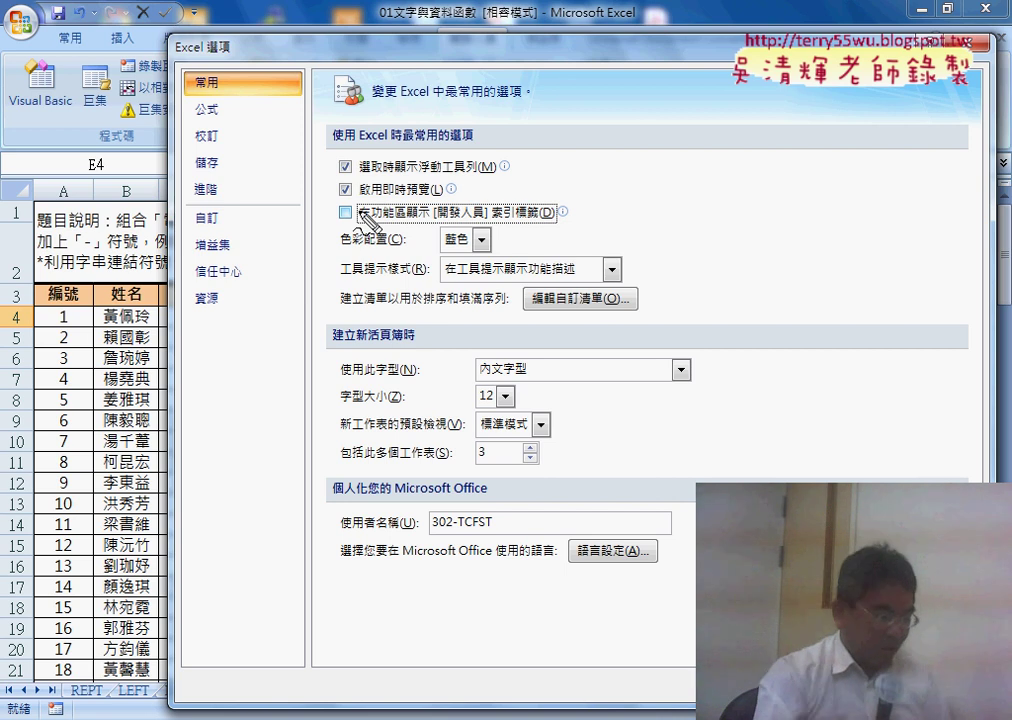
Mark the General category and the Developer tab setting with red annotations.
drag(215, 66, 232, 74)
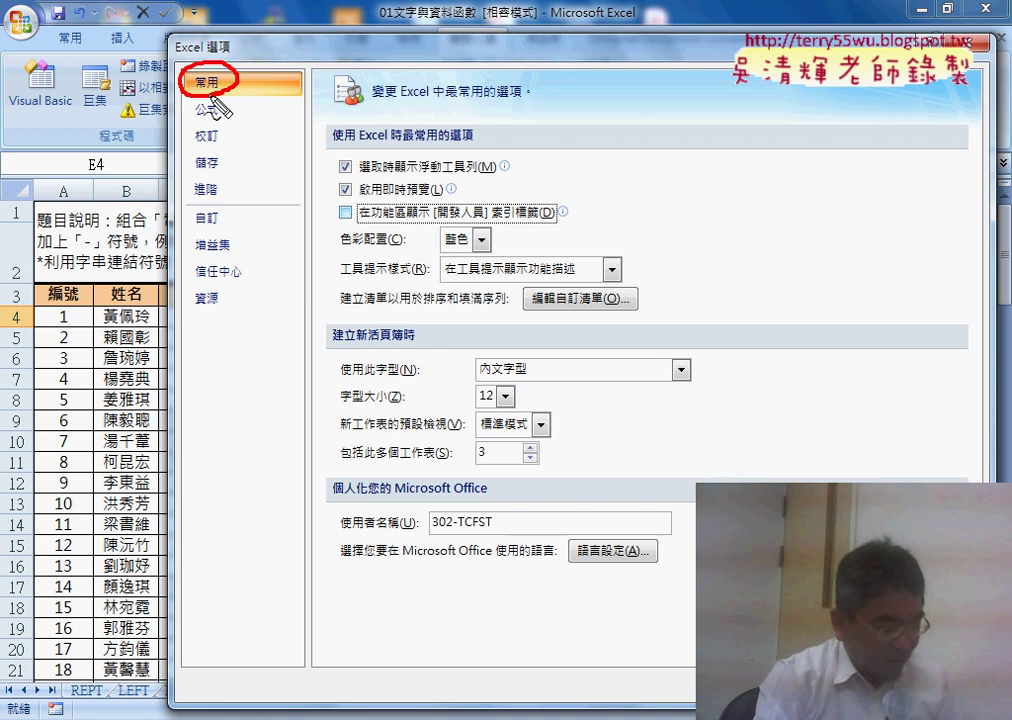
drag(556, 228, 583, 224)
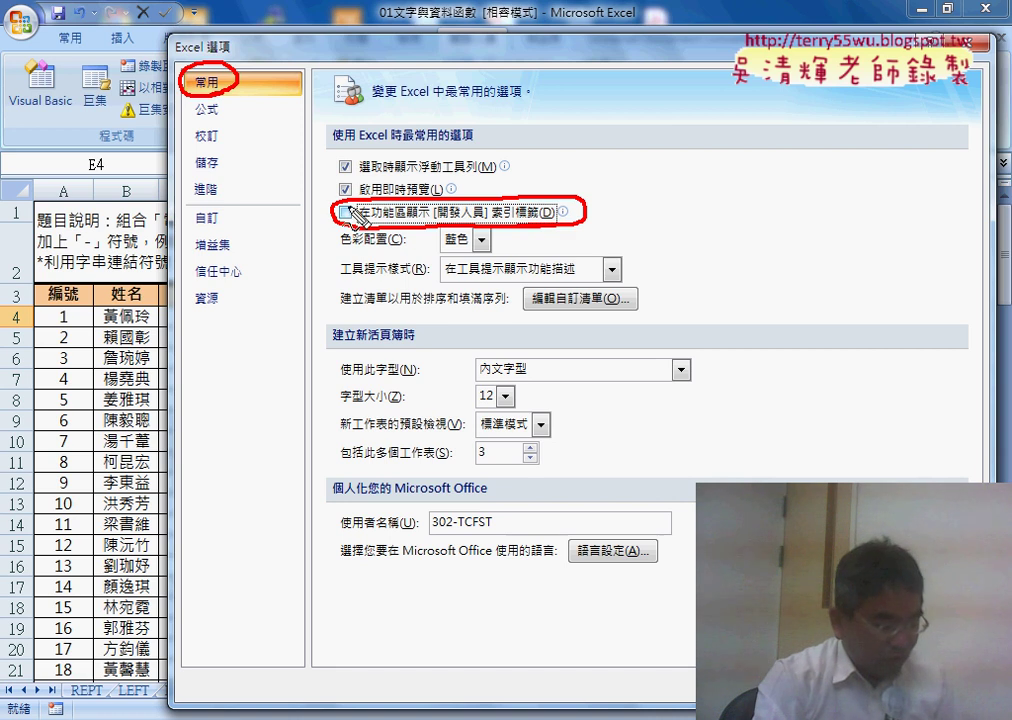
drag(337, 206, 352, 220)
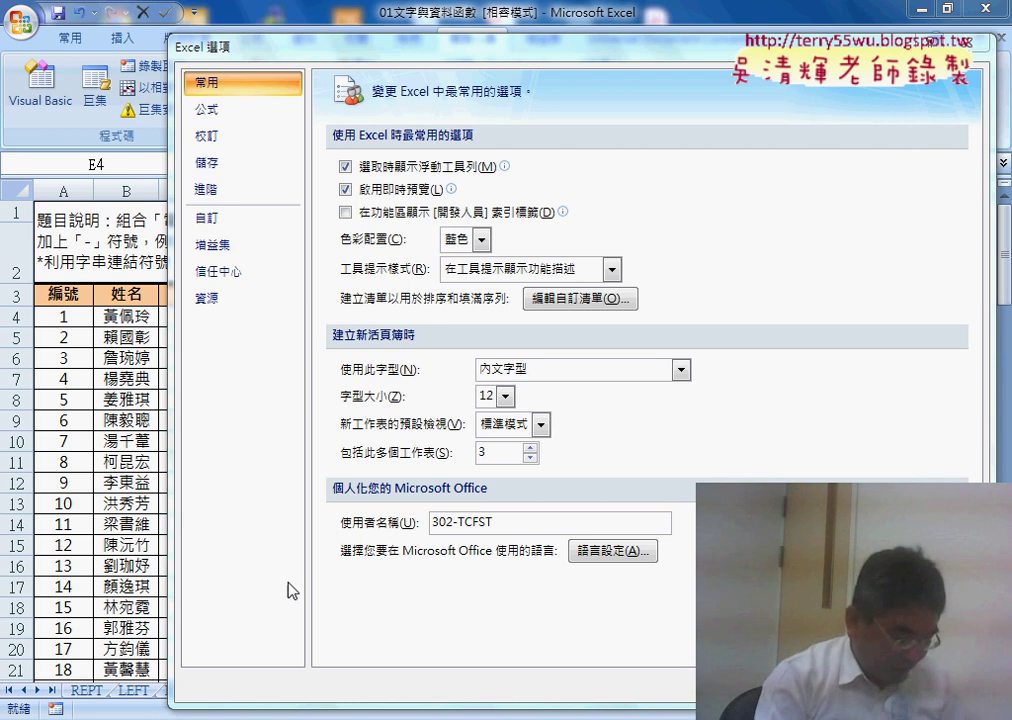
mouse_move(568, 719)
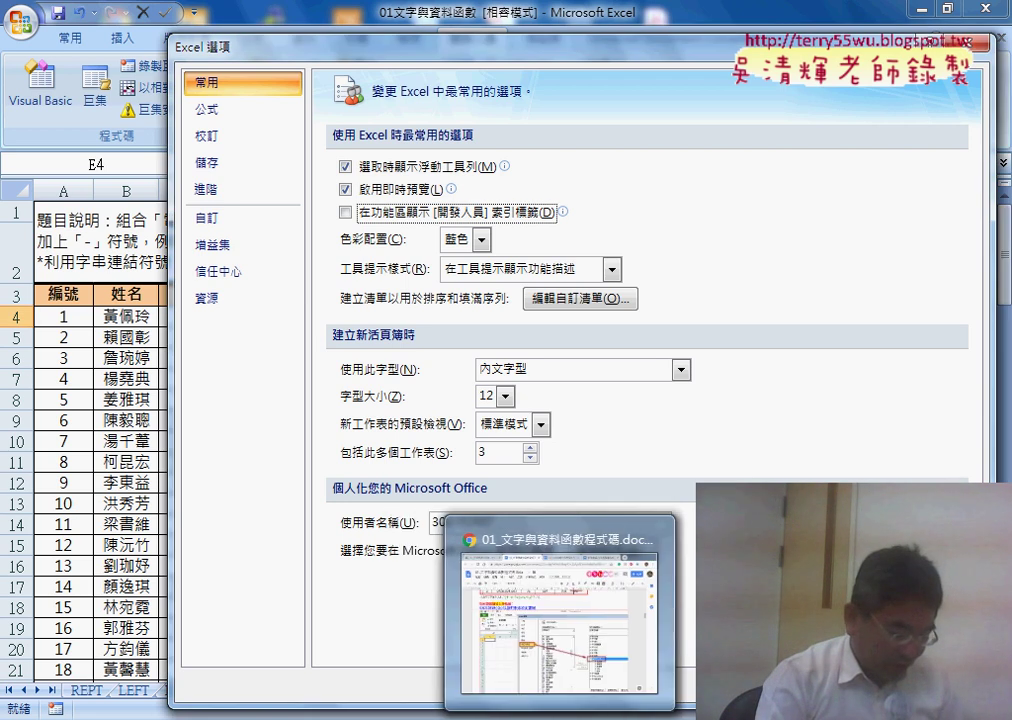
click(558, 678)
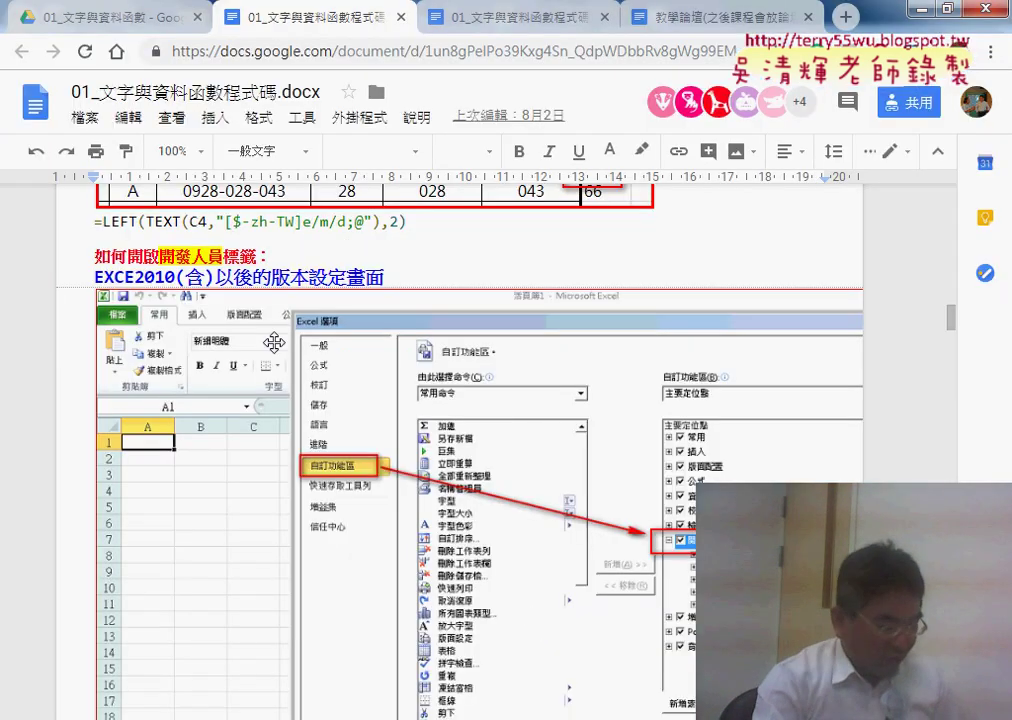
drag(96, 277, 390, 278)
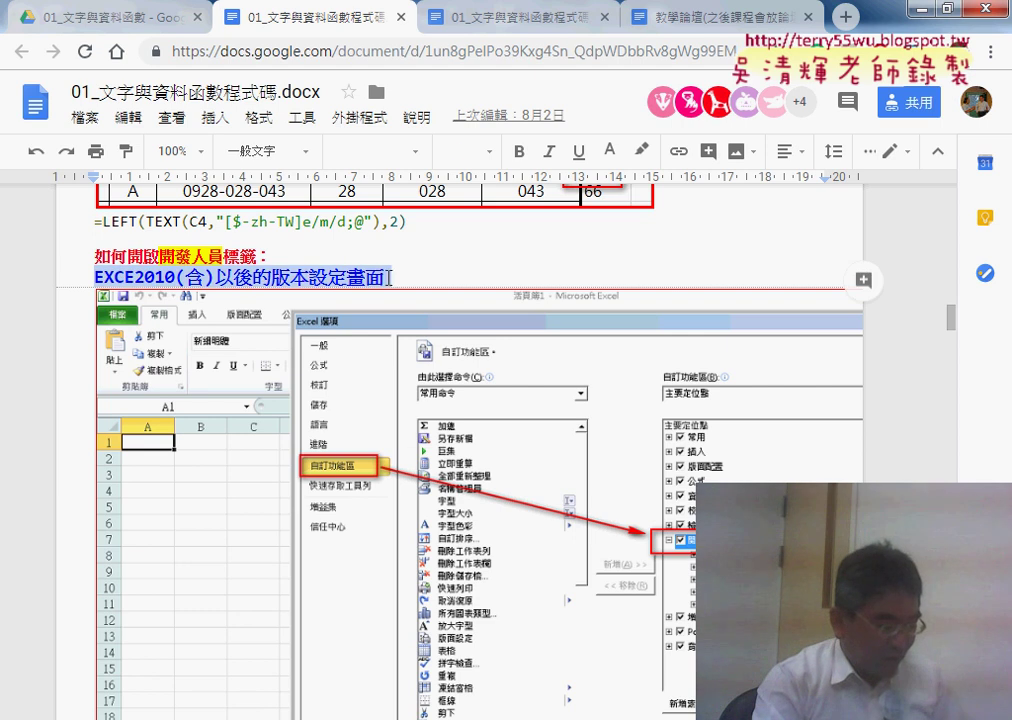
scroll(410, 406, up, 1)
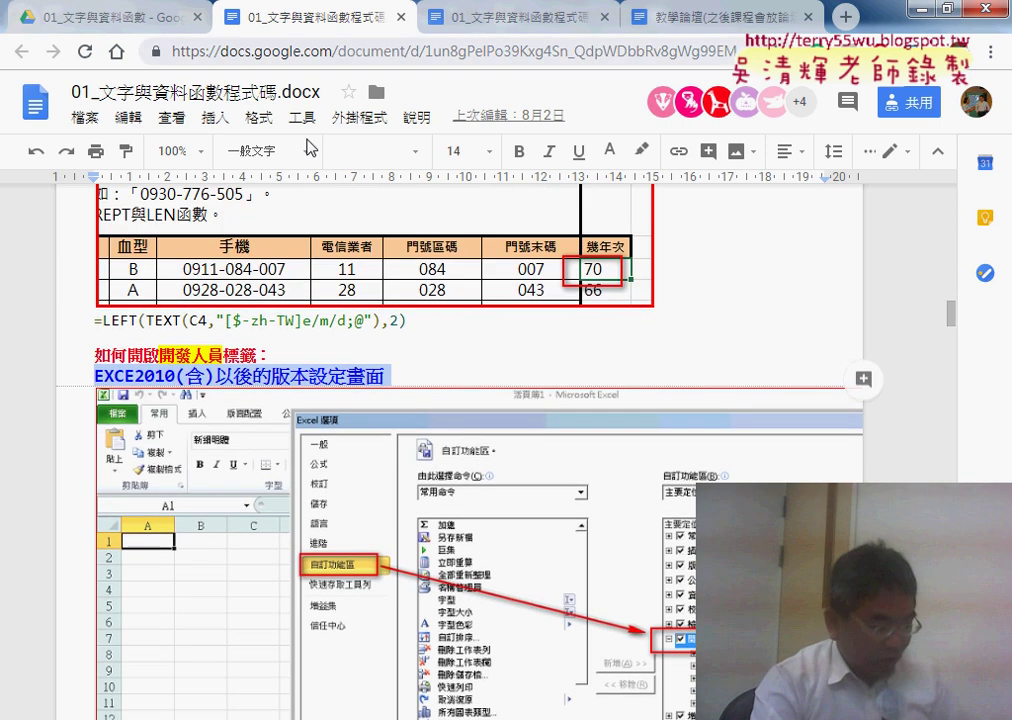
scroll(386, 354, down, 1)
scroll(386, 360, down, 1)
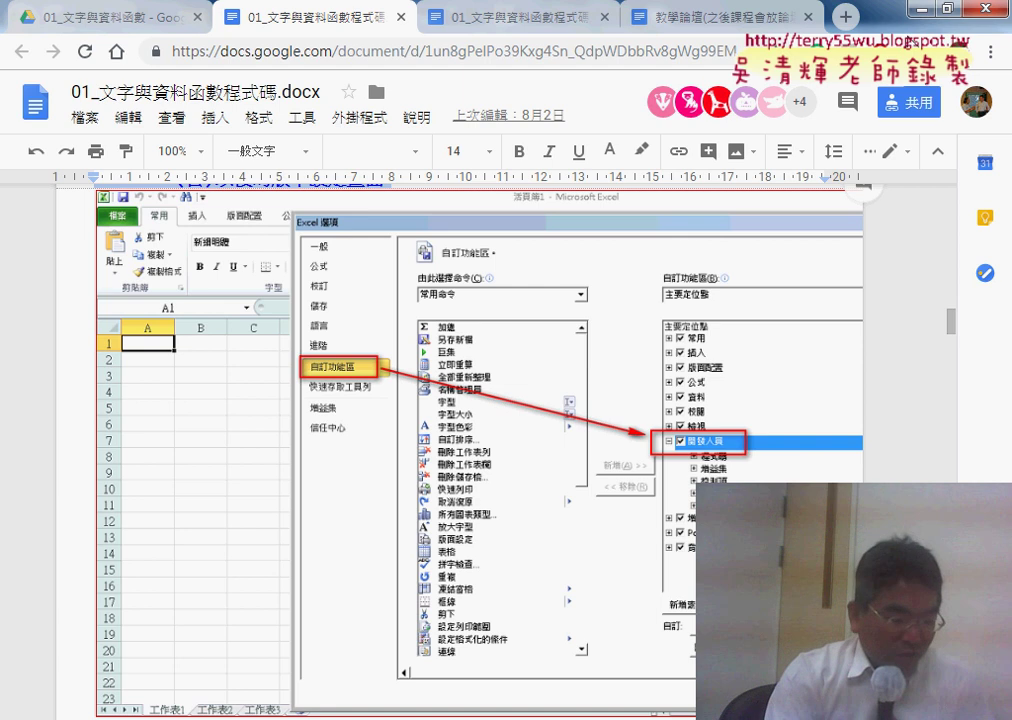
key(alt+Tab)
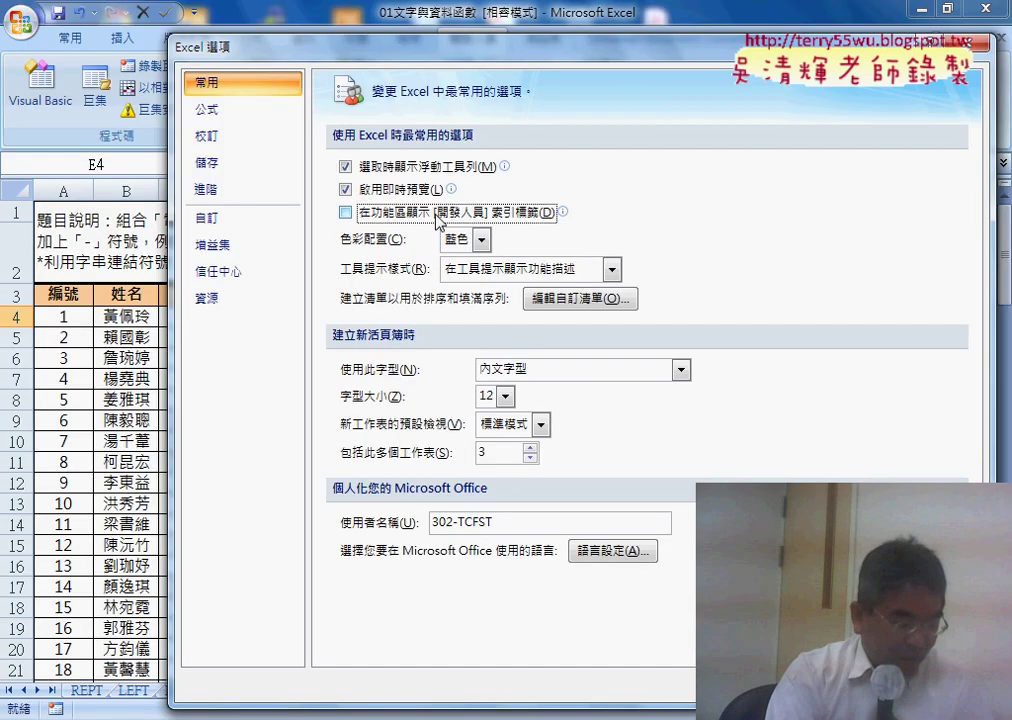
Re-enable the Developer tab, close Options, and mark the macro and Visual Basic commands in red.
click(437, 220)
key(Return)
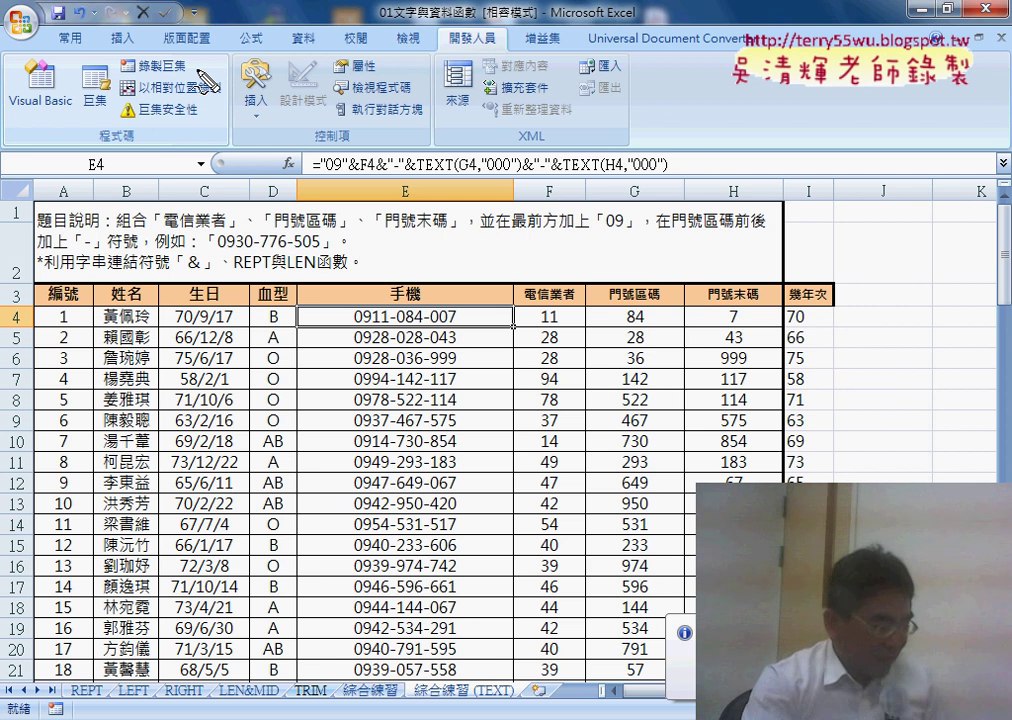
drag(78, 55, 118, 138)
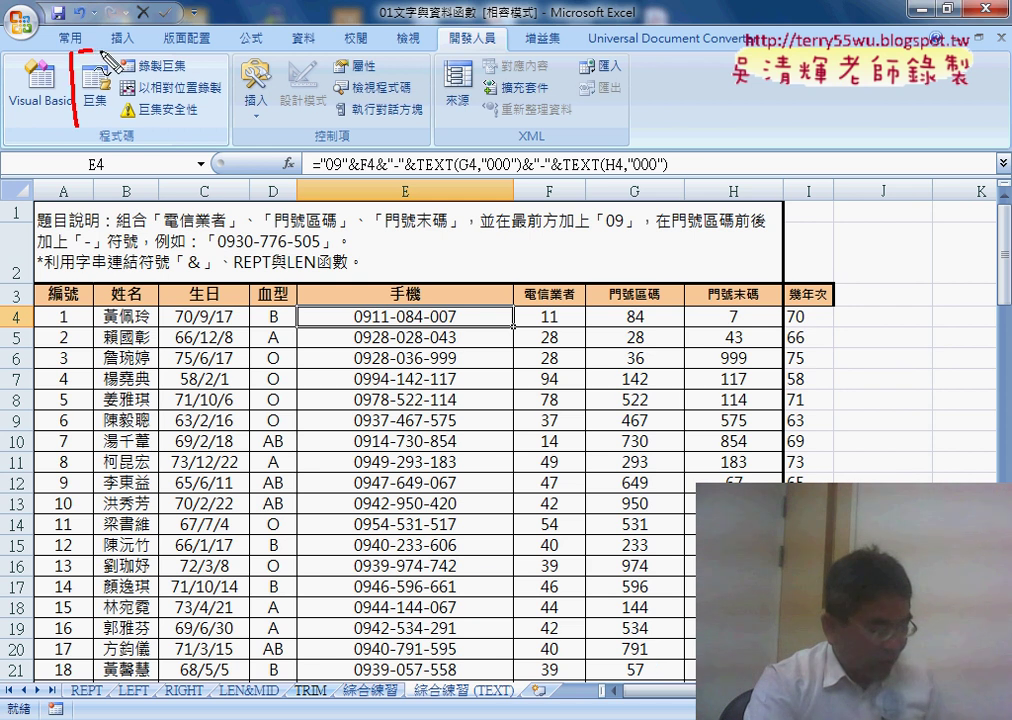
mouse_move(20, 60)
mouse_down()
mouse_move(20, 112)
mouse_move(72, 127)
mouse_move(40, 130)
mouse_move(42, 215)
mouse_up()
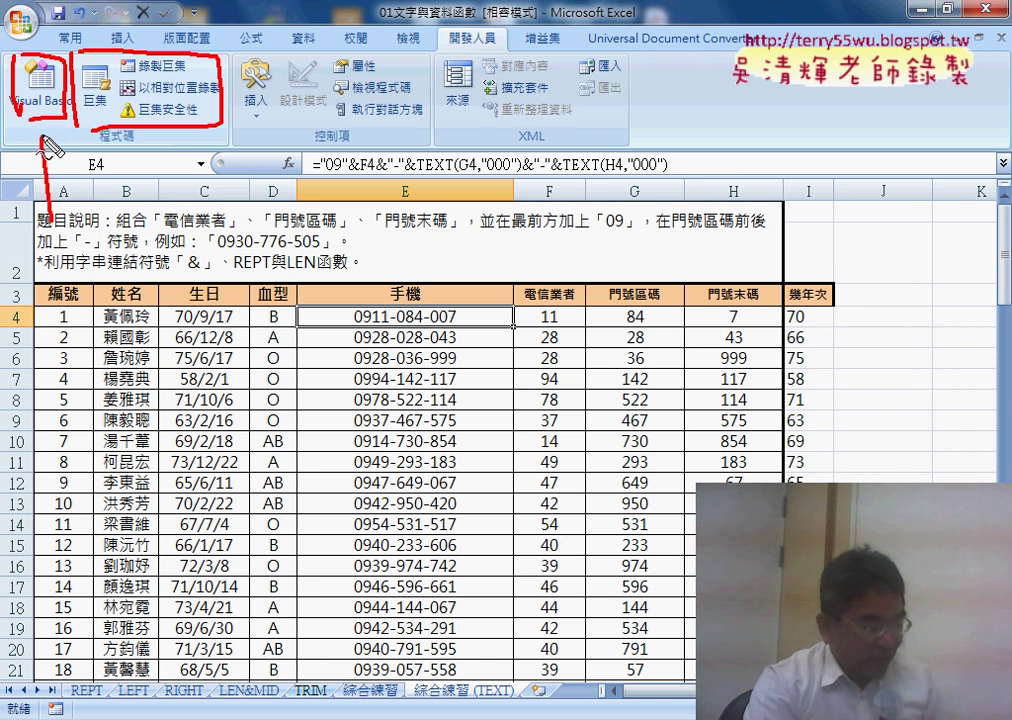
drag(32, 148, 52, 148)
mouse_move(170, 215)
mouse_down()
mouse_move(156, 130)
mouse_move(168, 148)
mouse_up()
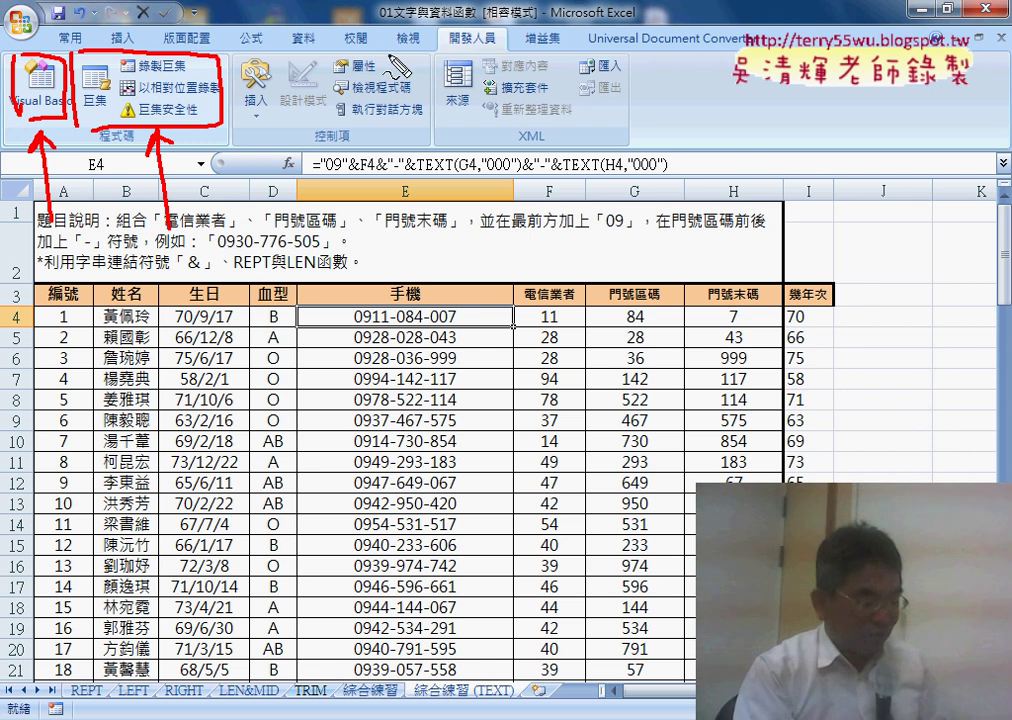
drag(430, 55, 476, 63)
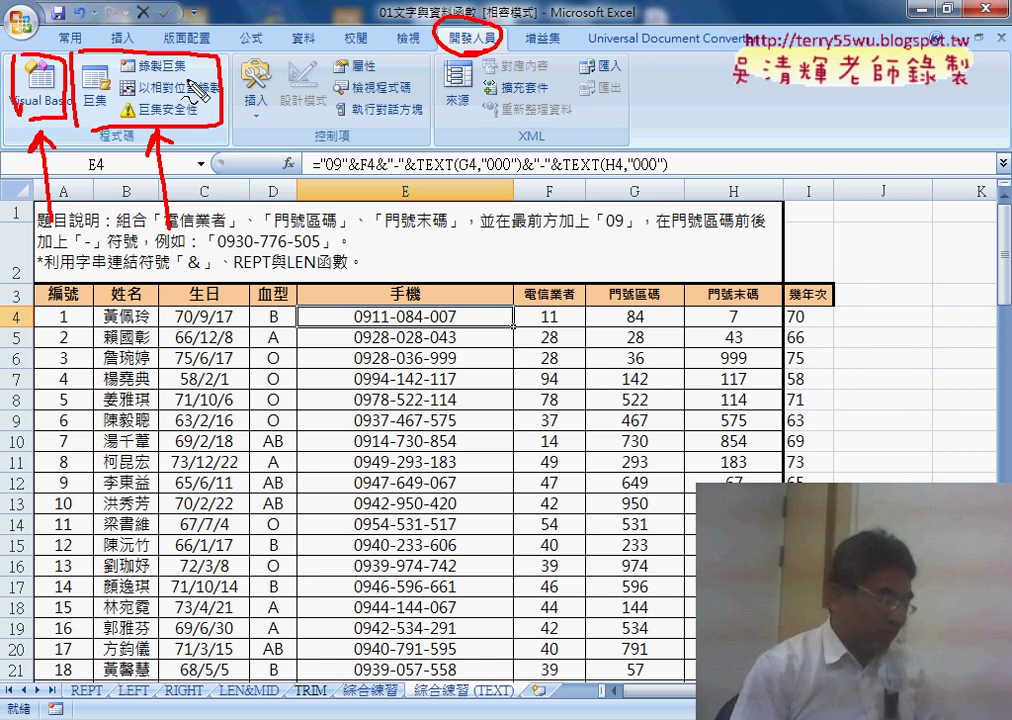
key(Escape)
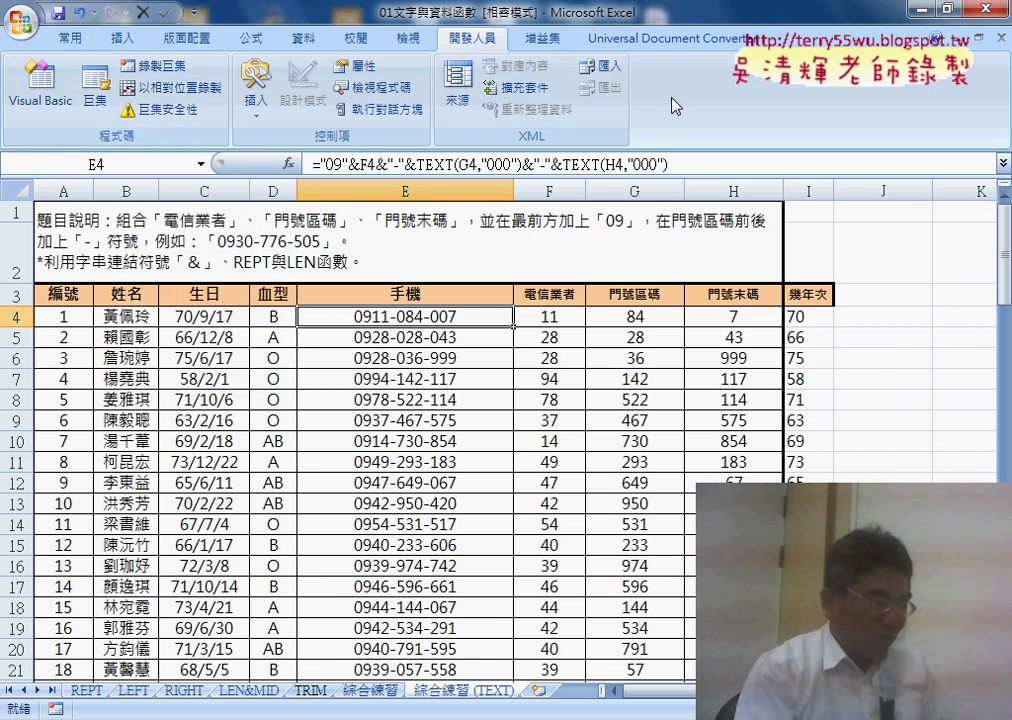
Open Excel Options on the General page and close it without changes.
click(193, 12)
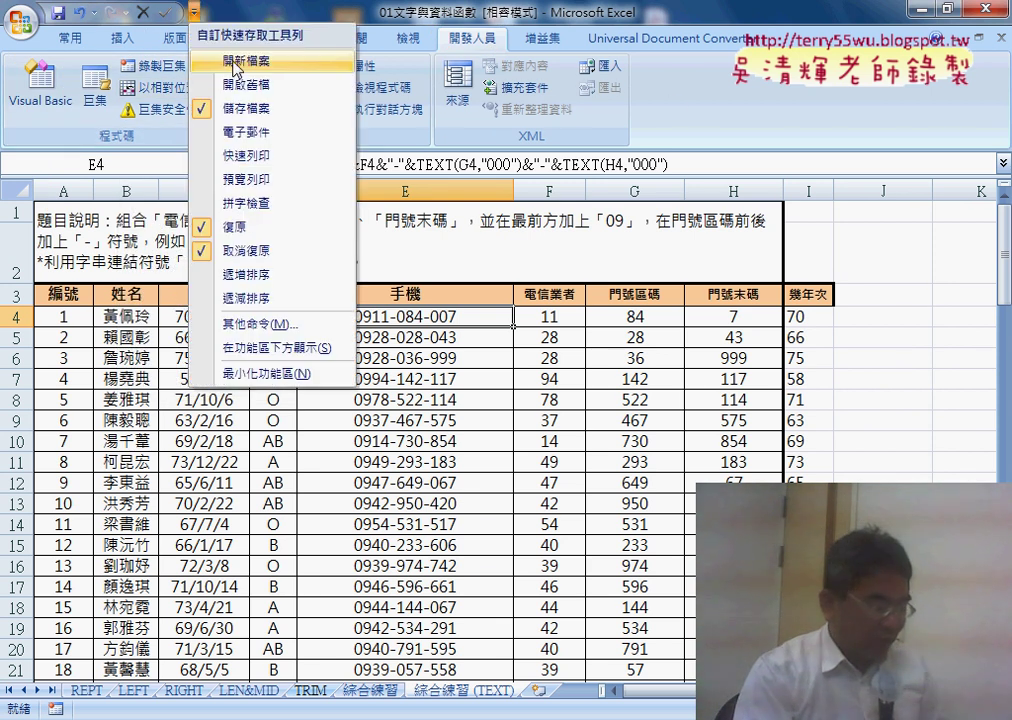
click(258, 326)
click(210, 82)
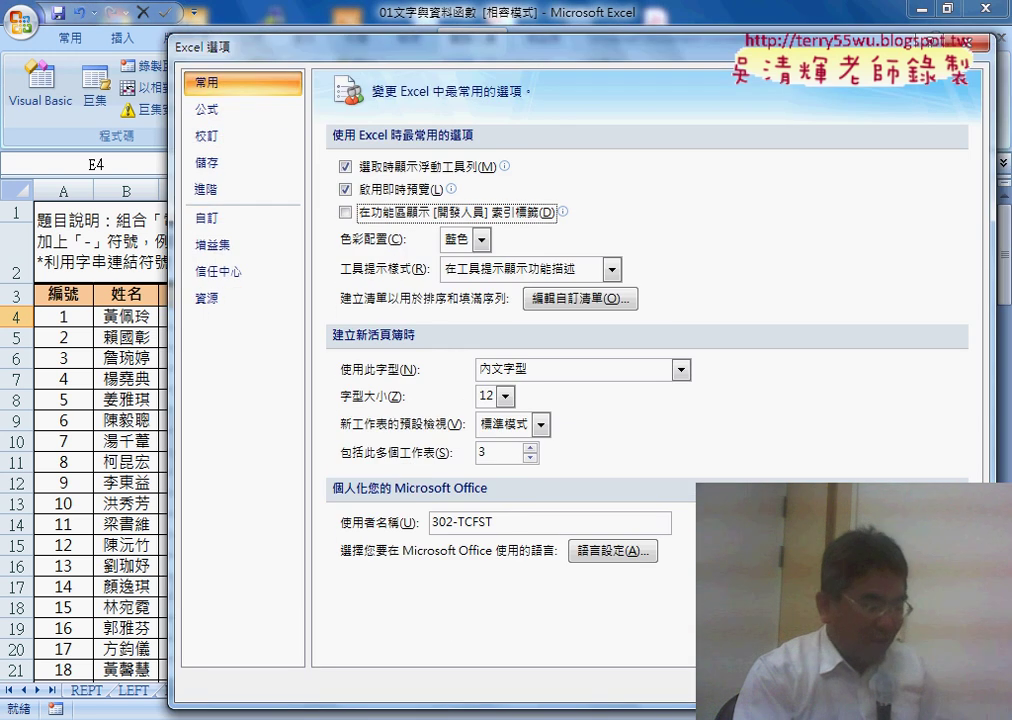
key(Escape)
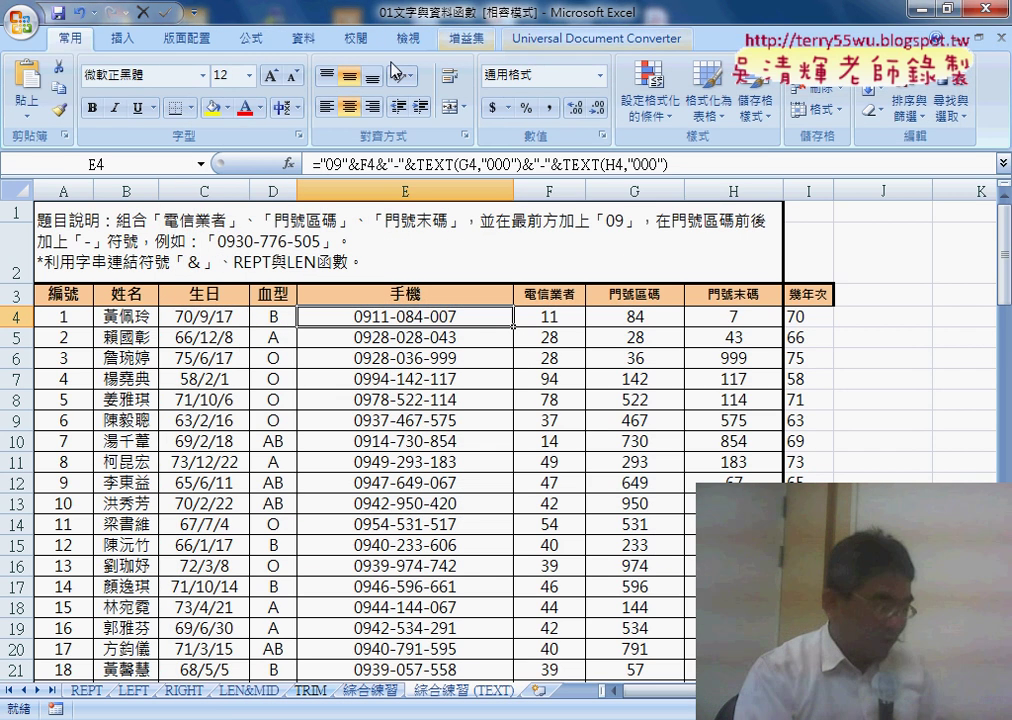
Turn on showing the Developer tab in Excel Options' General page and confirm.
click(193, 12)
click(244, 326)
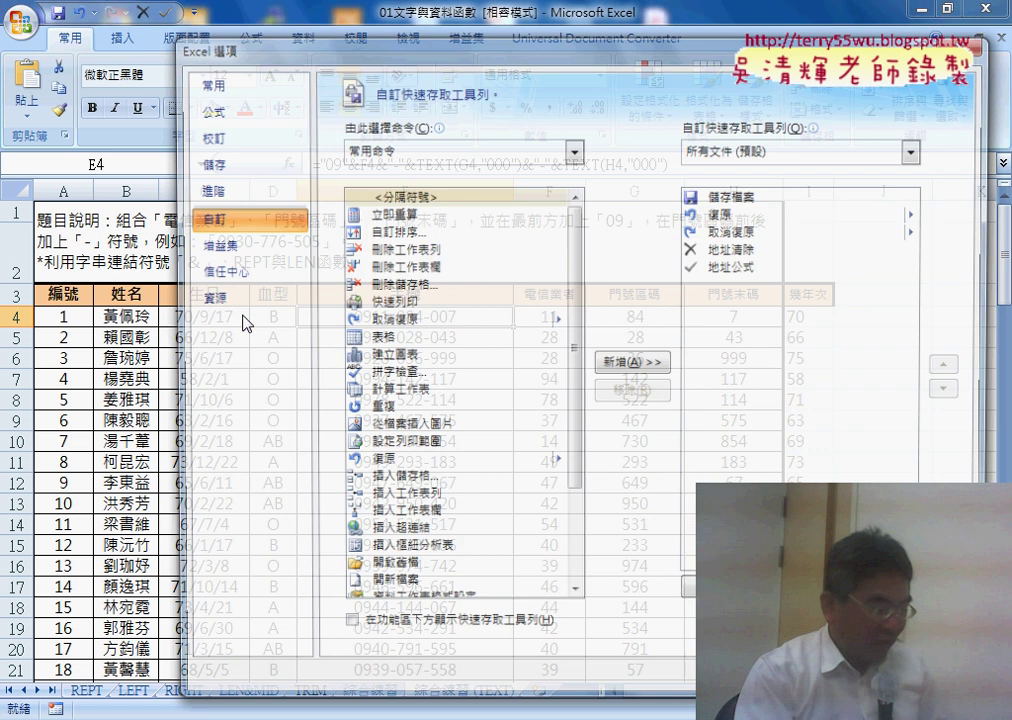
click(240, 88)
click(346, 213)
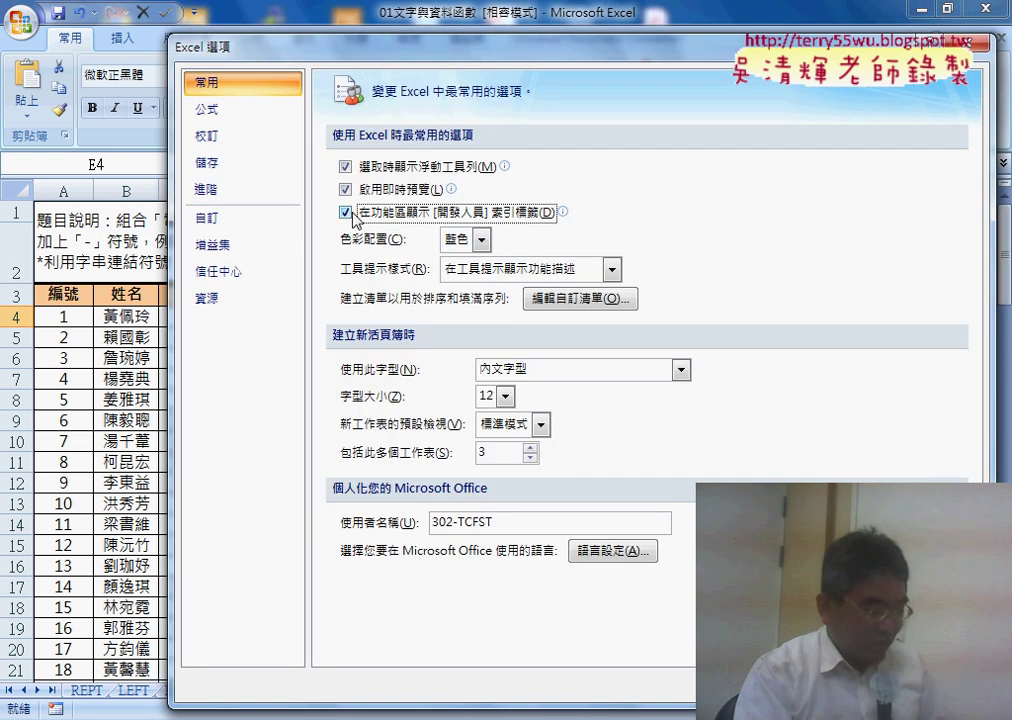
key(Return)
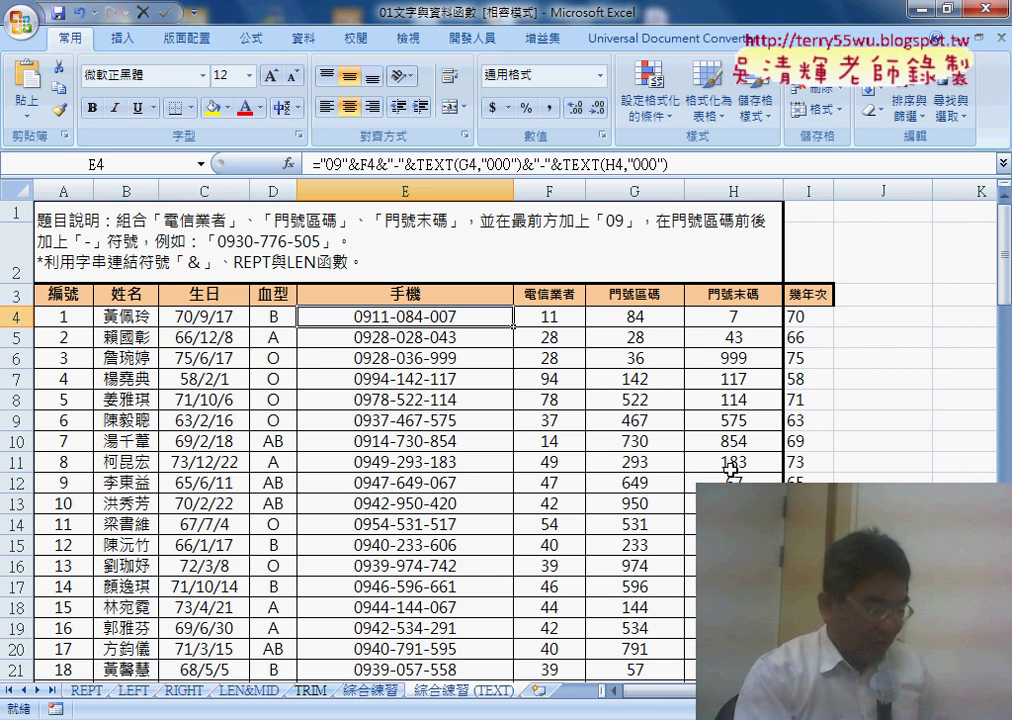
Switch to the Developer tab to show its macro, control and XML commands.
click(467, 42)
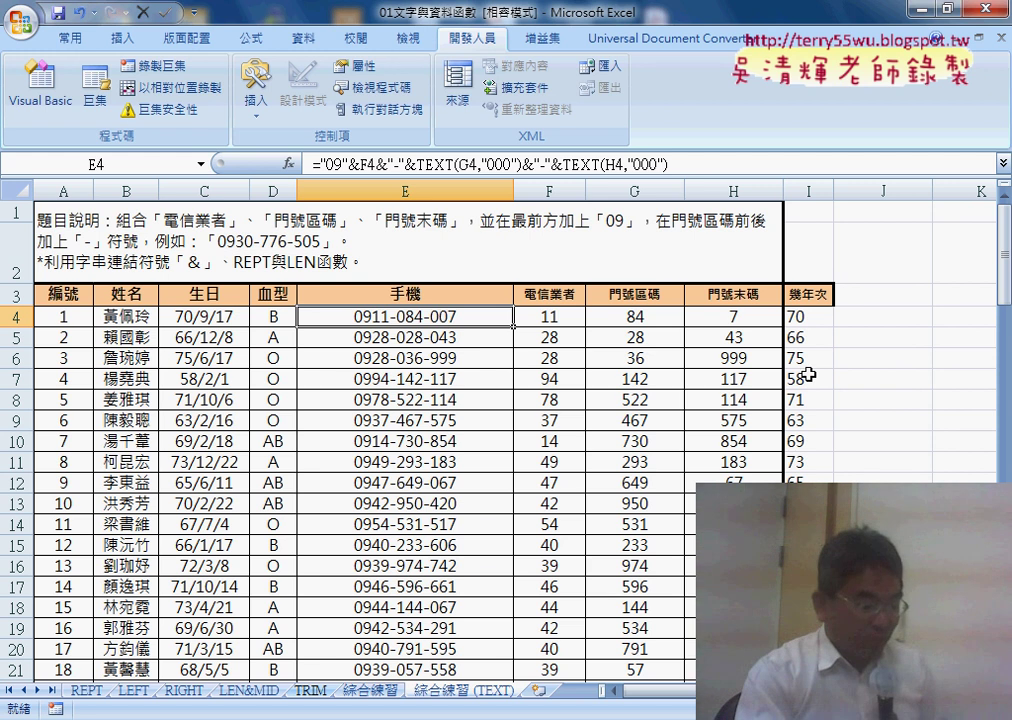
Select E4 to inspect its phone-number concatenation formula.
click(899, 312)
click(893, 297)
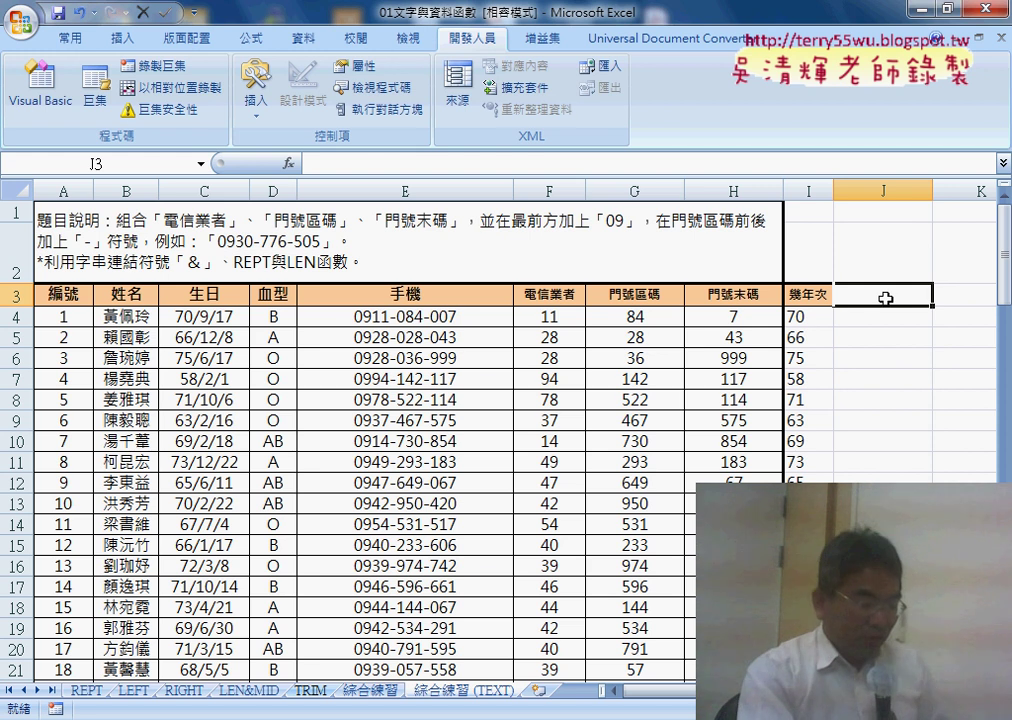
click(410, 318)
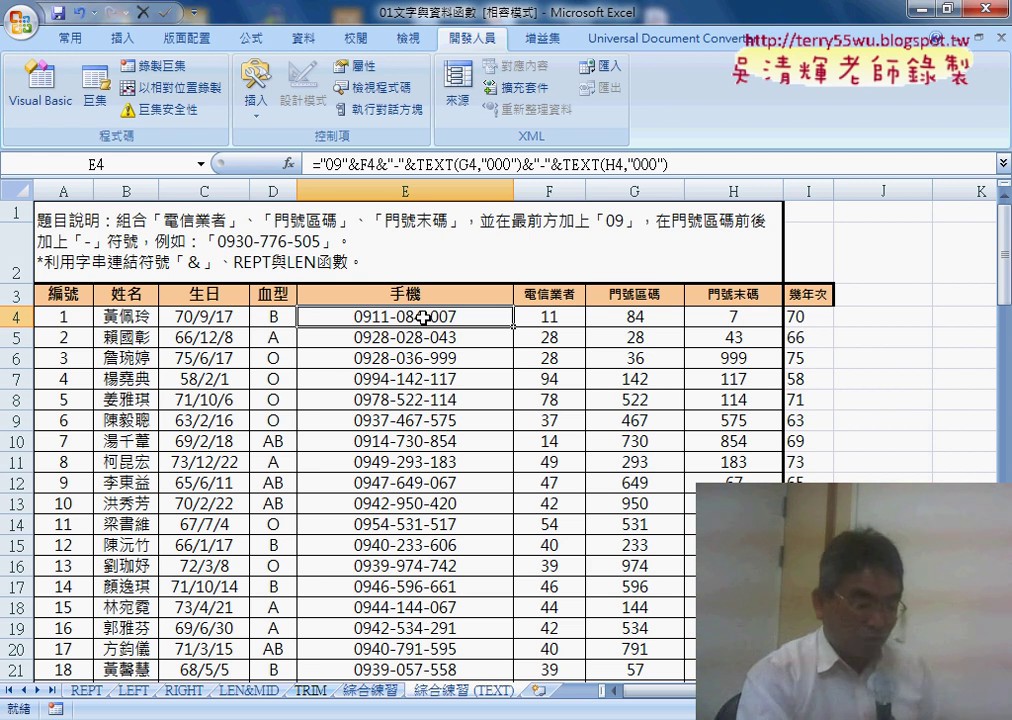
click(876, 322)
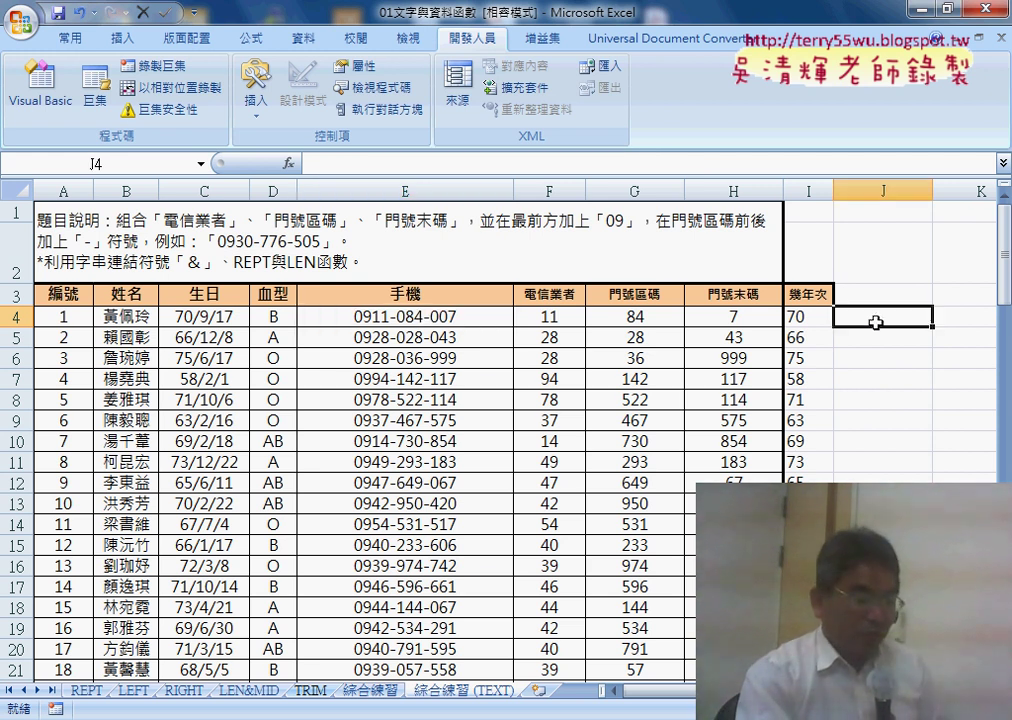
click(398, 322)
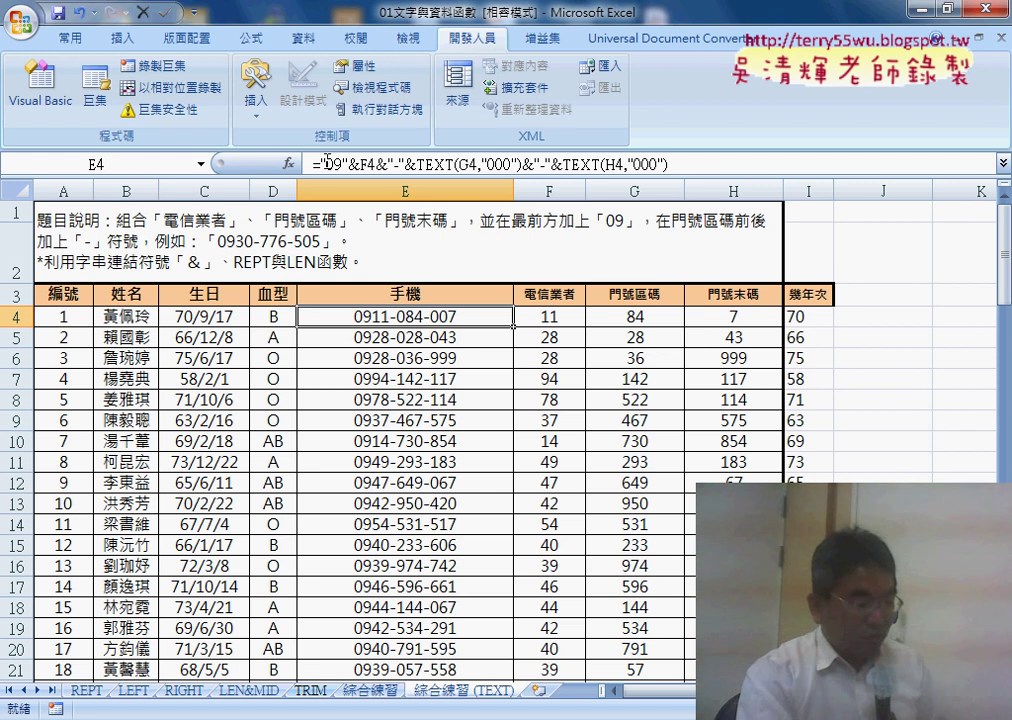
Re-commit E4's formula and fill it down column E, then select J3.
click(388, 161)
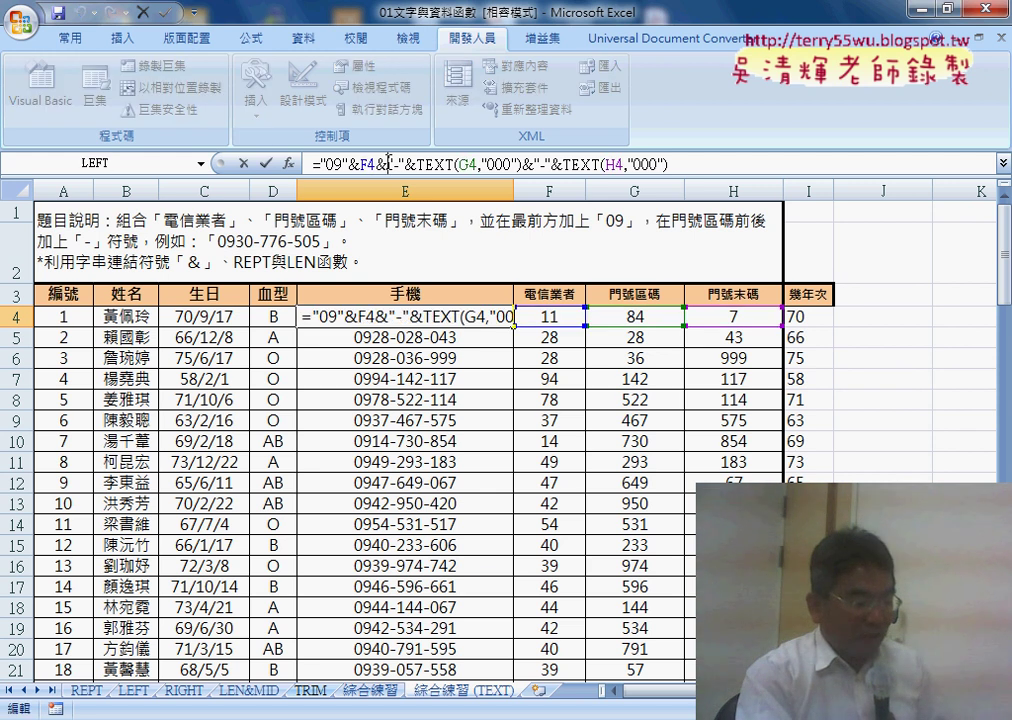
click(266, 163)
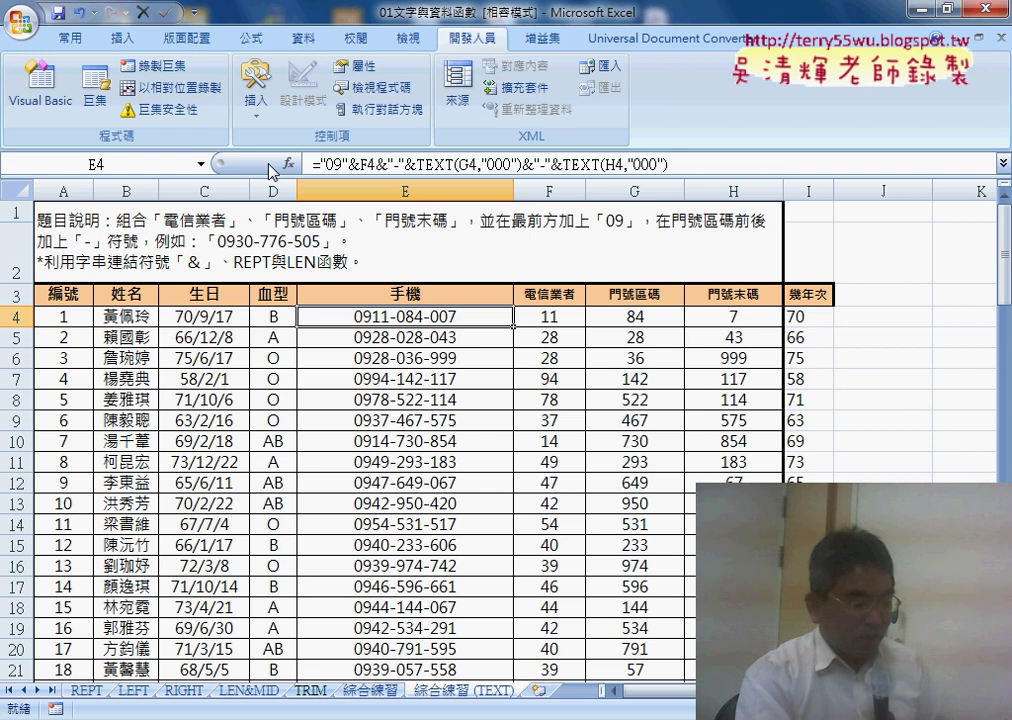
double_click(514, 324)
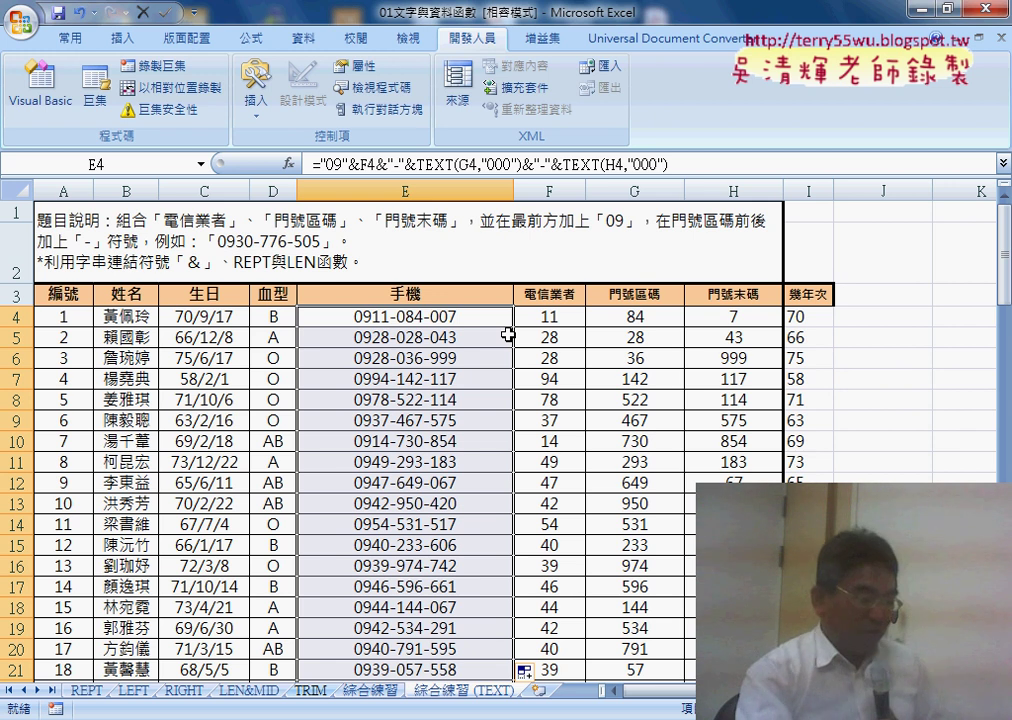
click(897, 294)
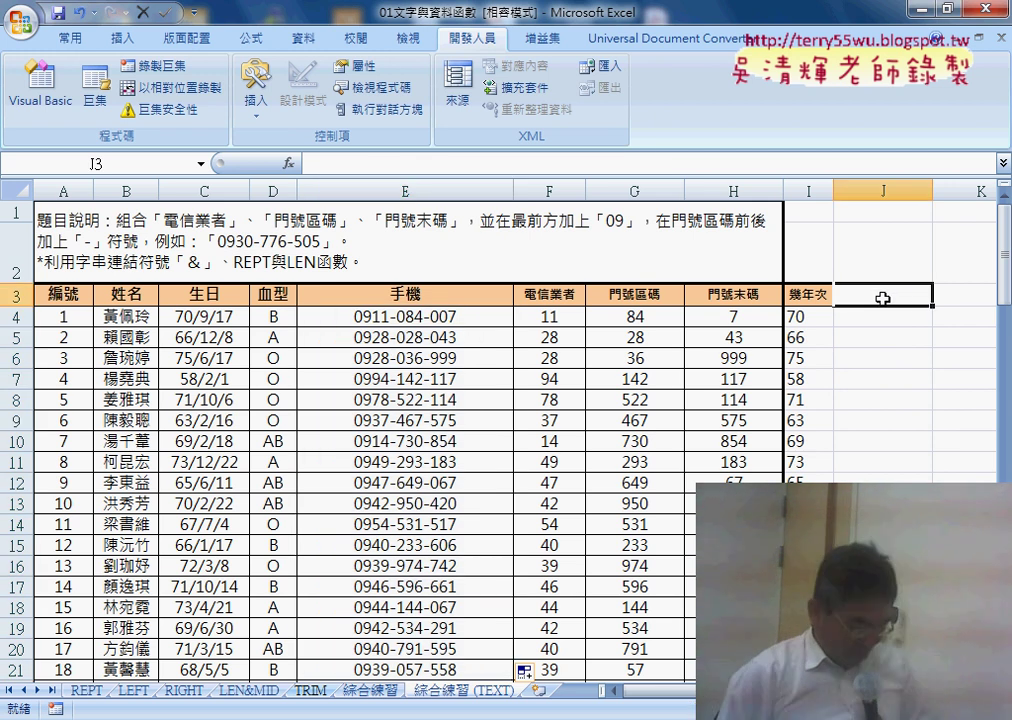
scroll(985, 298, right, 1)
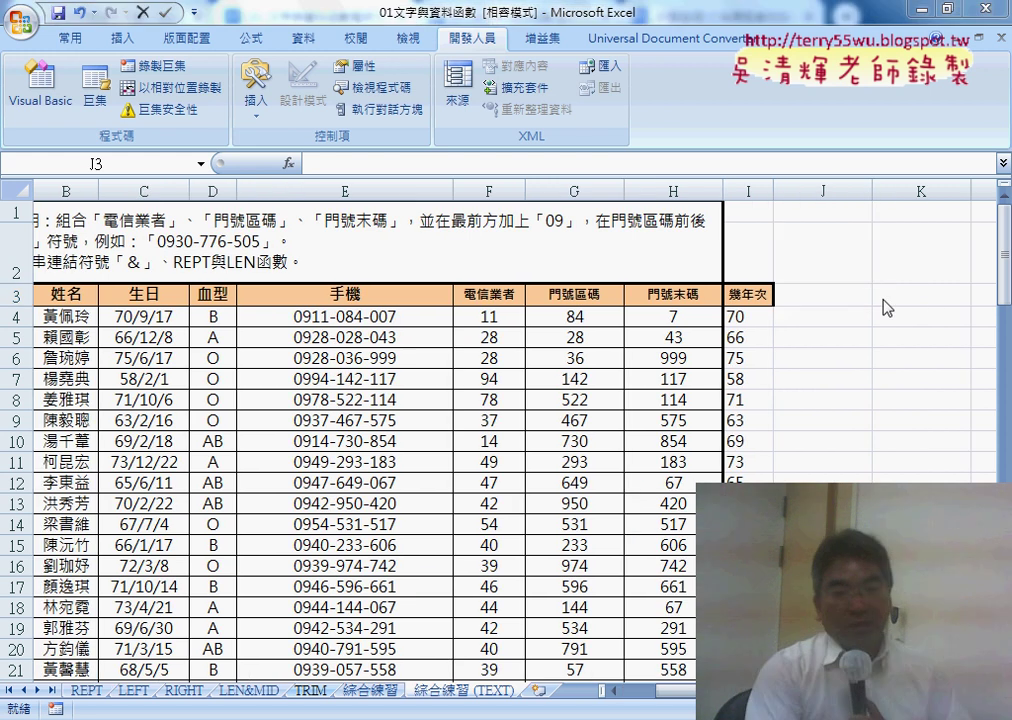
Start recording a macro named 手機號碼串接, stored in this workbook.
click(158, 68)
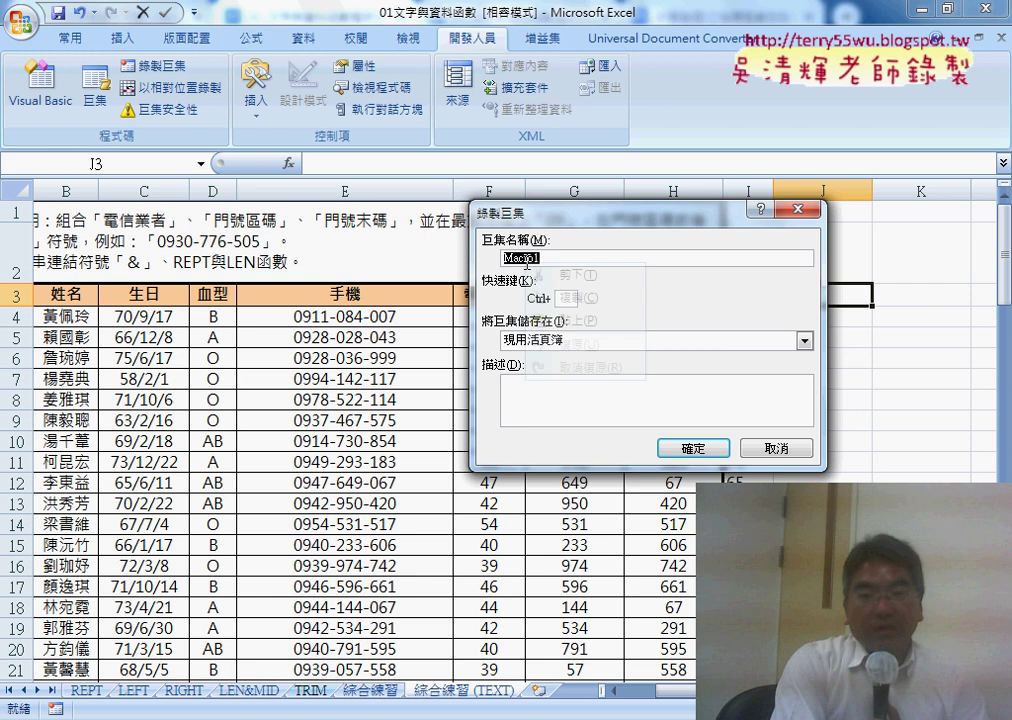
right_click(520, 255)
click(550, 322)
drag(580, 259, 505, 259)
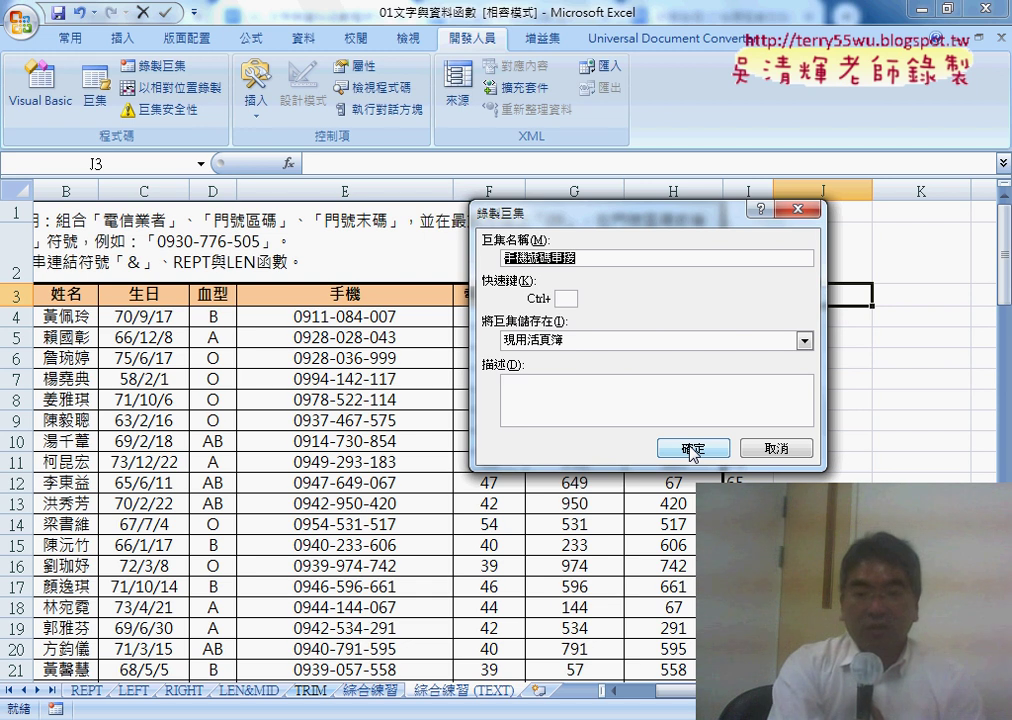
click(692, 450)
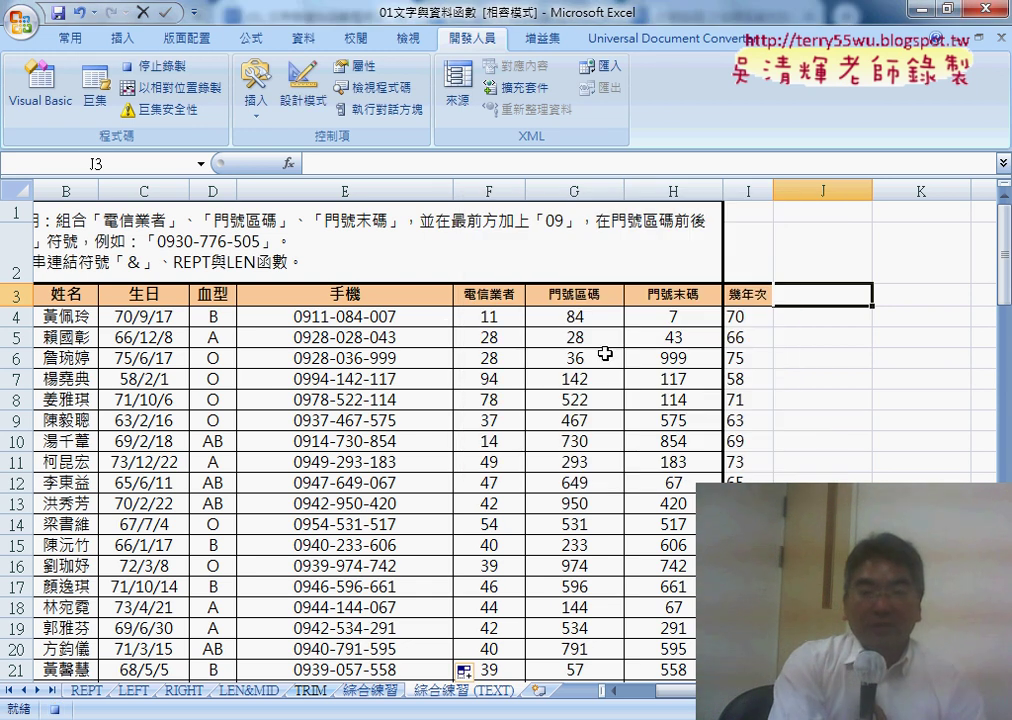
Re-enter E4's phone formula, fill it down column E, then stop recording 手機號碼串接.
click(372, 316)
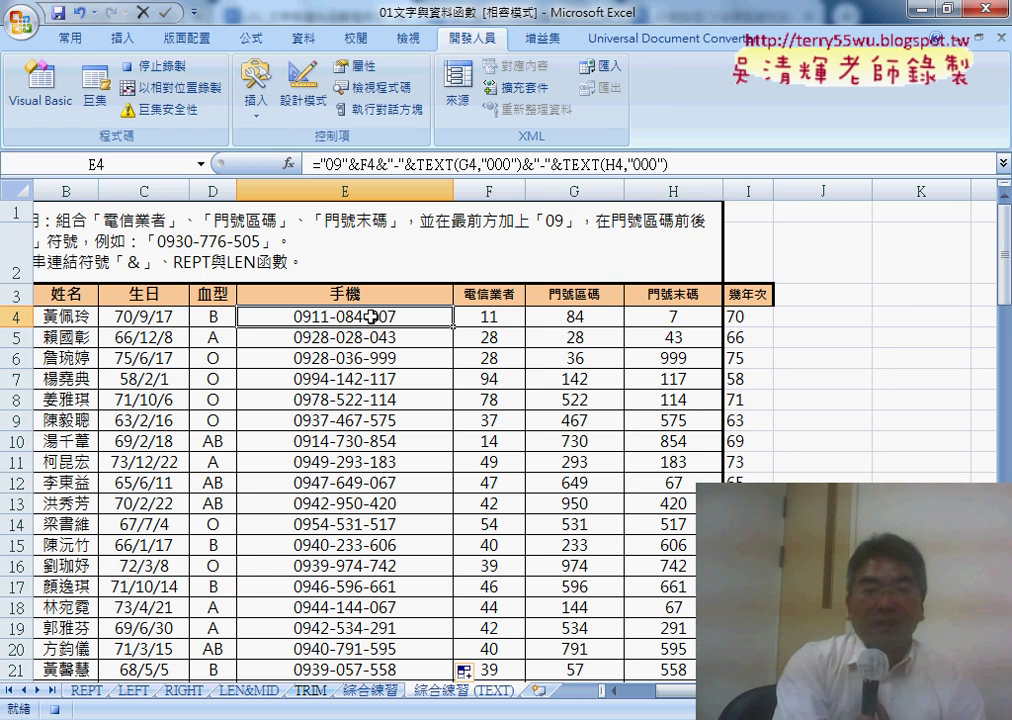
click(352, 164)
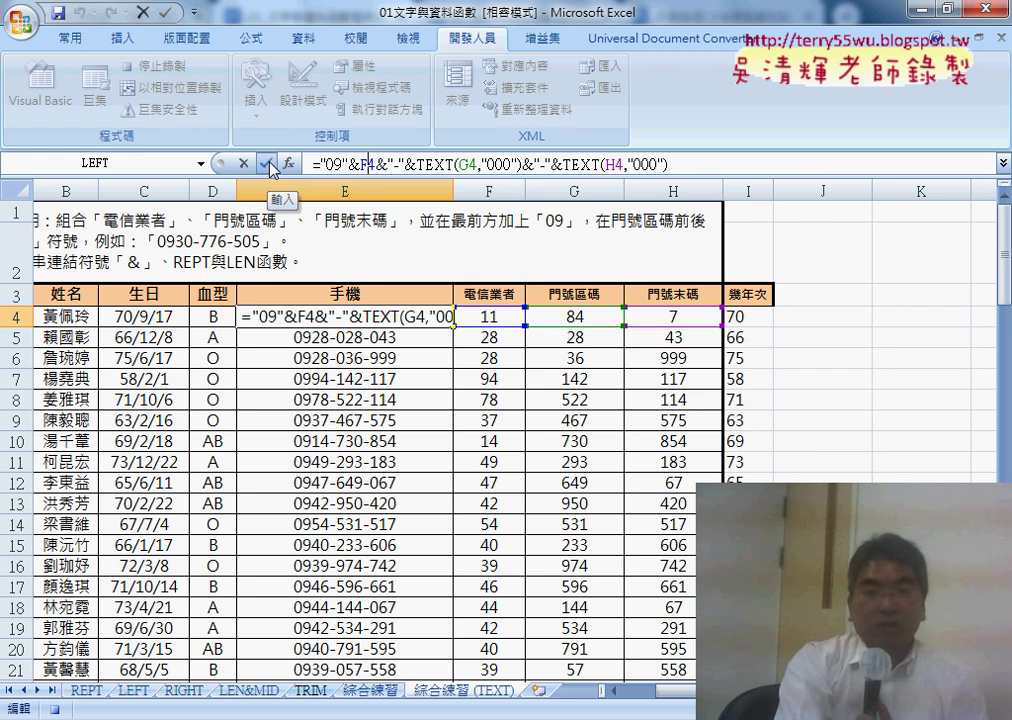
click(266, 163)
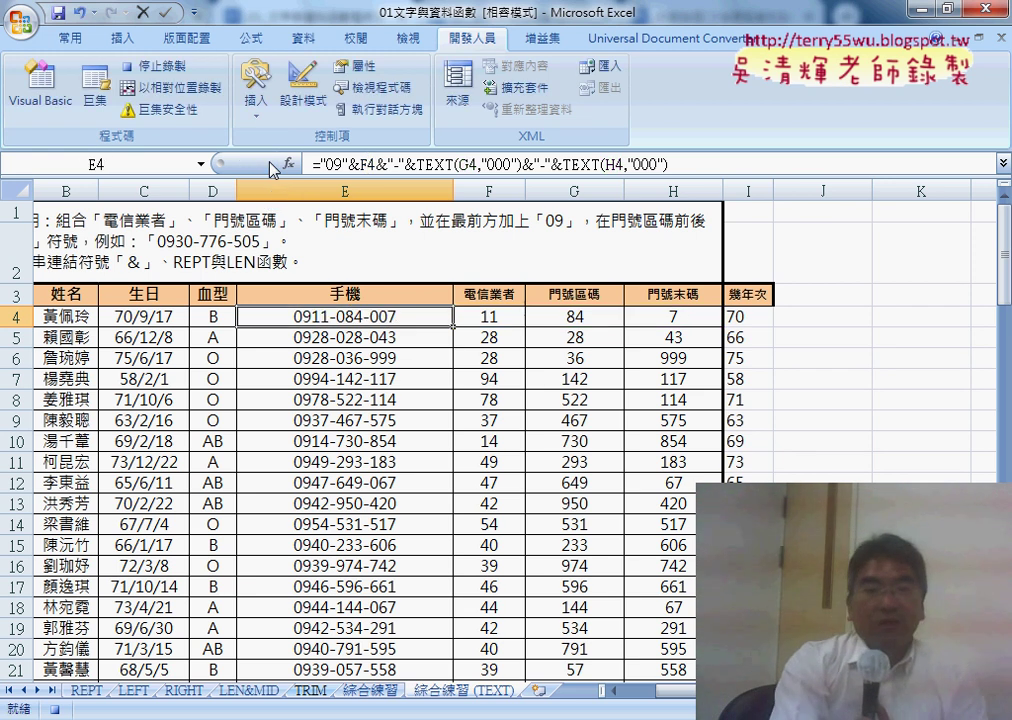
double_click(455, 327)
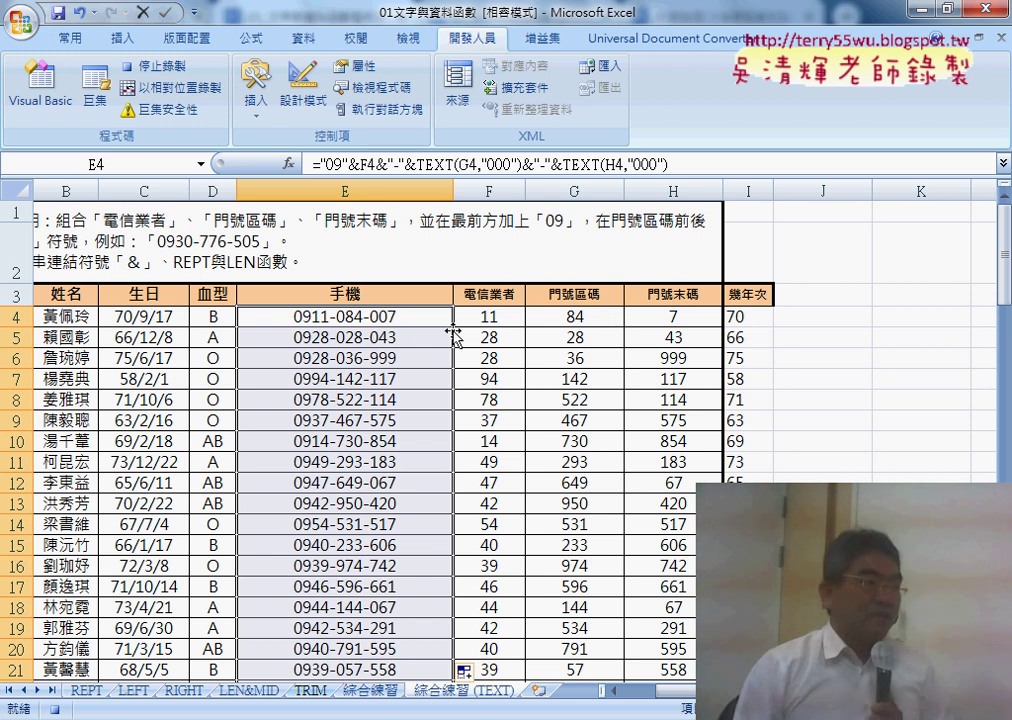
click(152, 66)
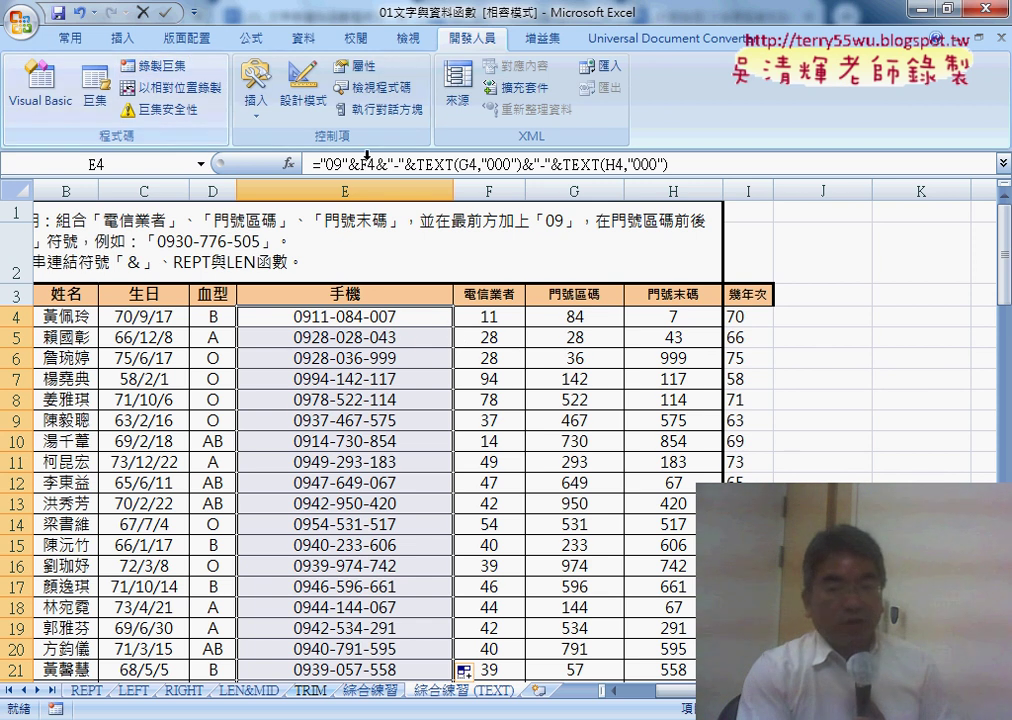
click(875, 317)
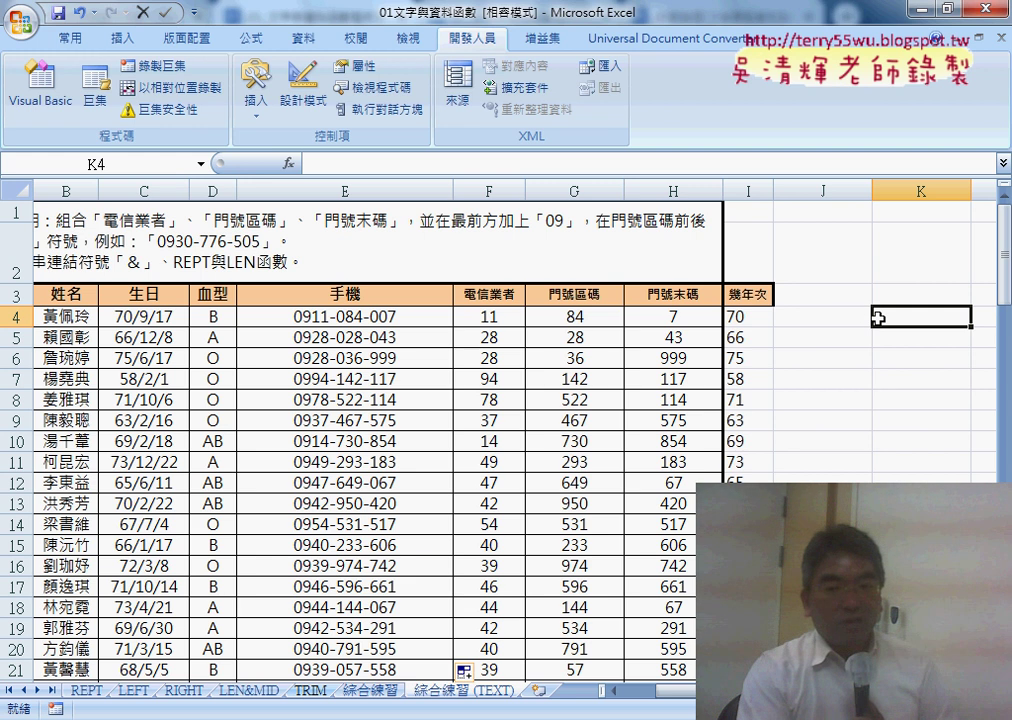
click(848, 315)
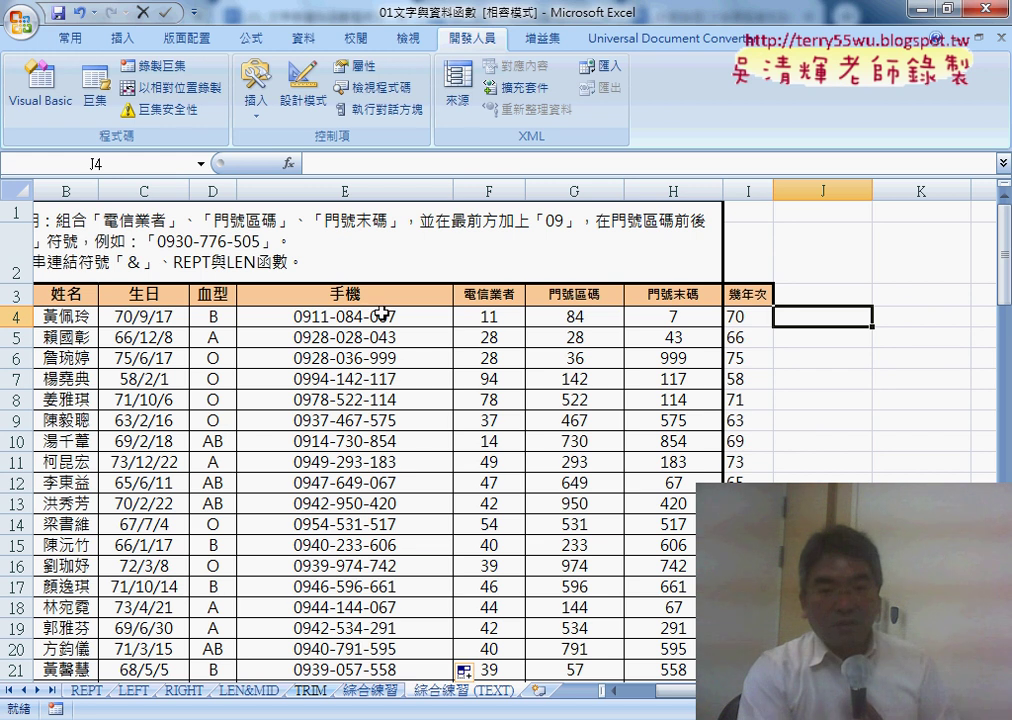
mouse_move(381, 314)
mouse_down()
mouse_move(376, 616)
mouse_move(383, 320)
mouse_up()
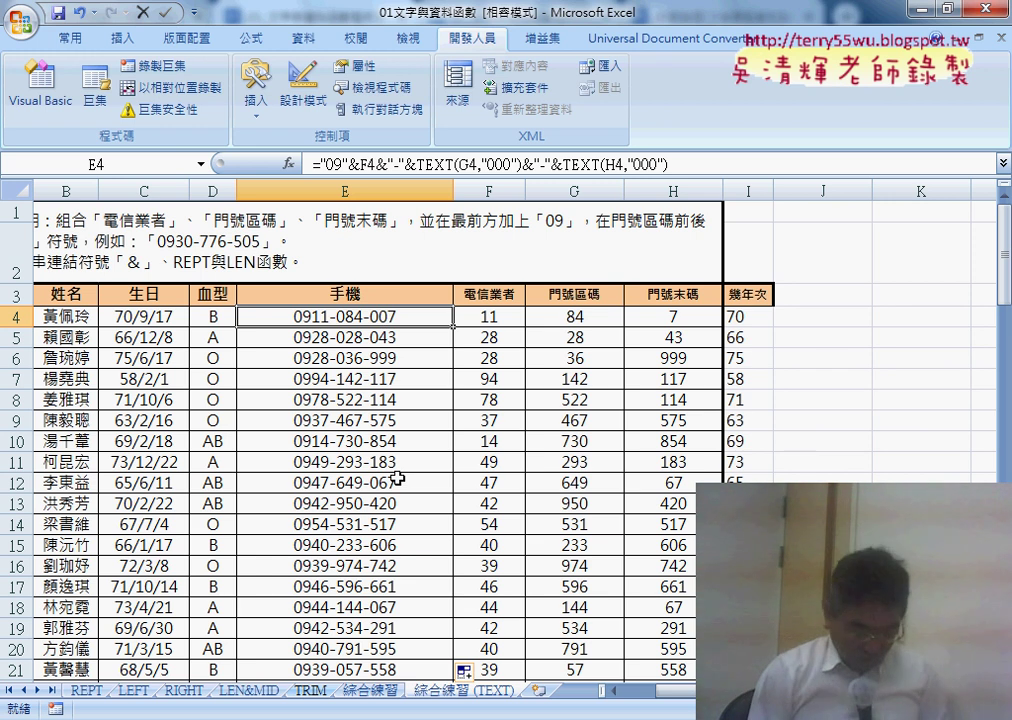
Clear column E's phone numbers, undo to restore them, then select empty cell J4.
key(ctrl+shift+Down)
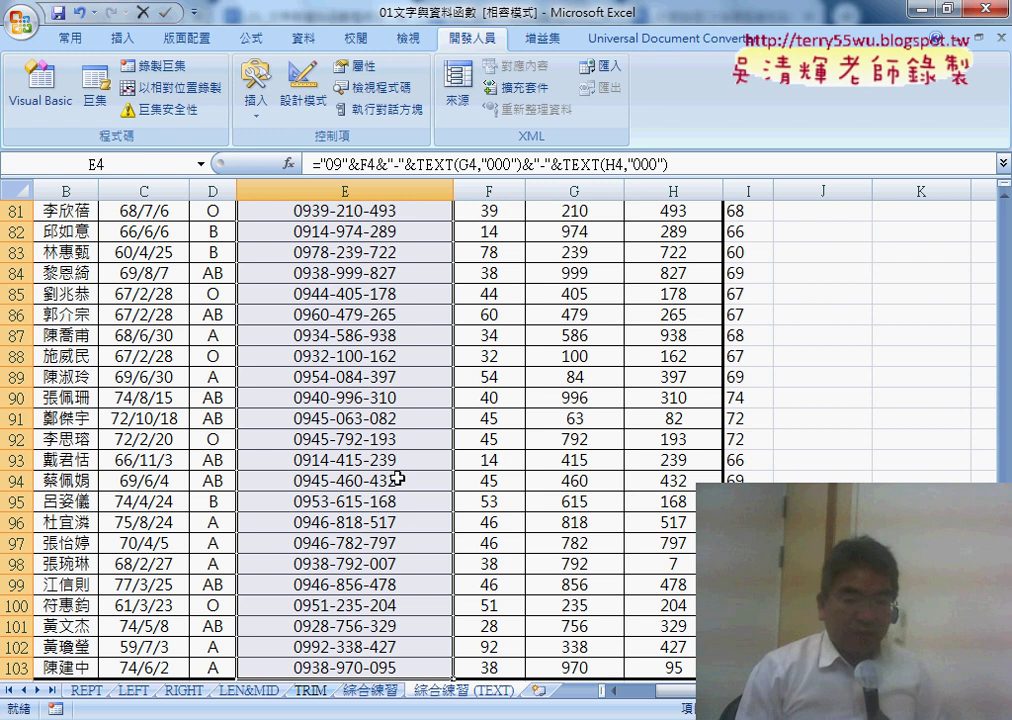
key(Delete)
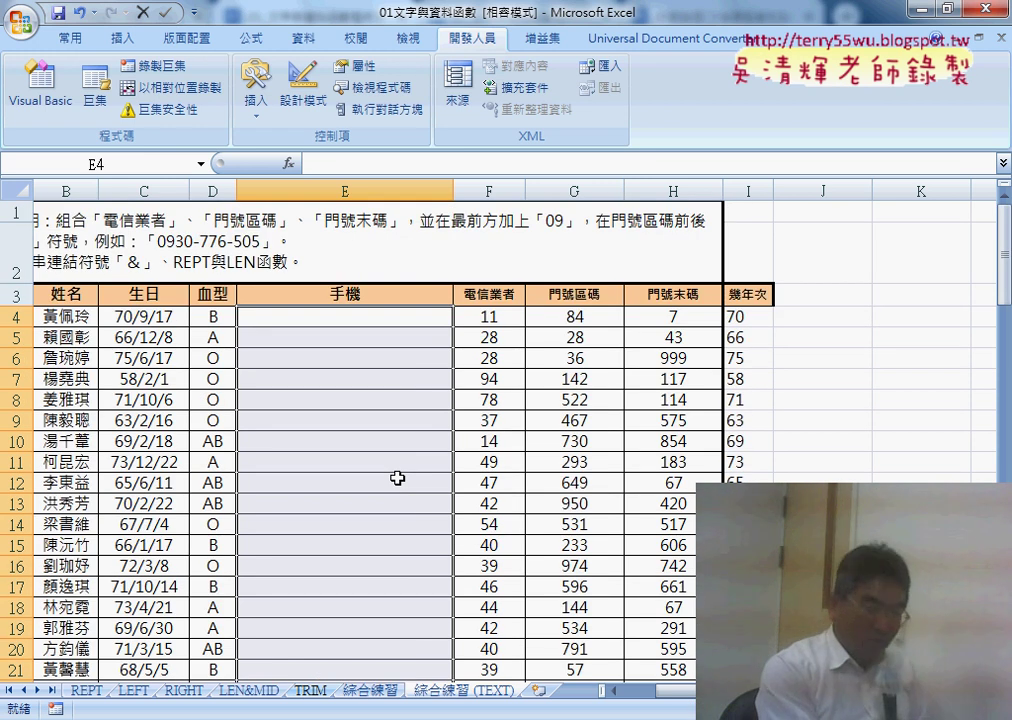
key(ctrl+z)
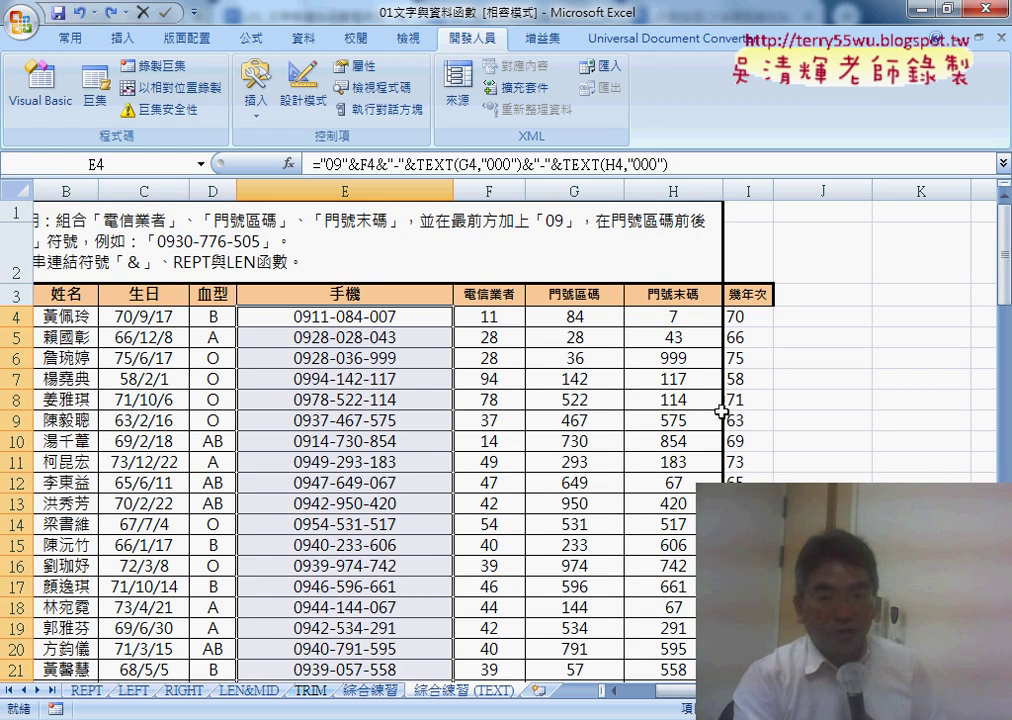
click(892, 342)
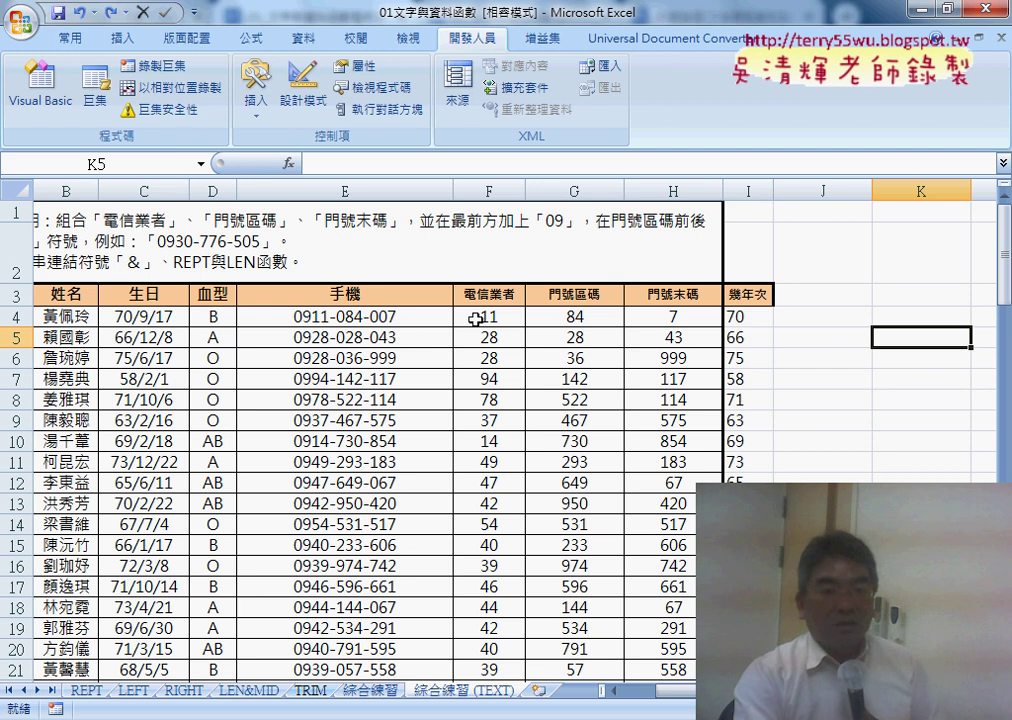
click(404, 321)
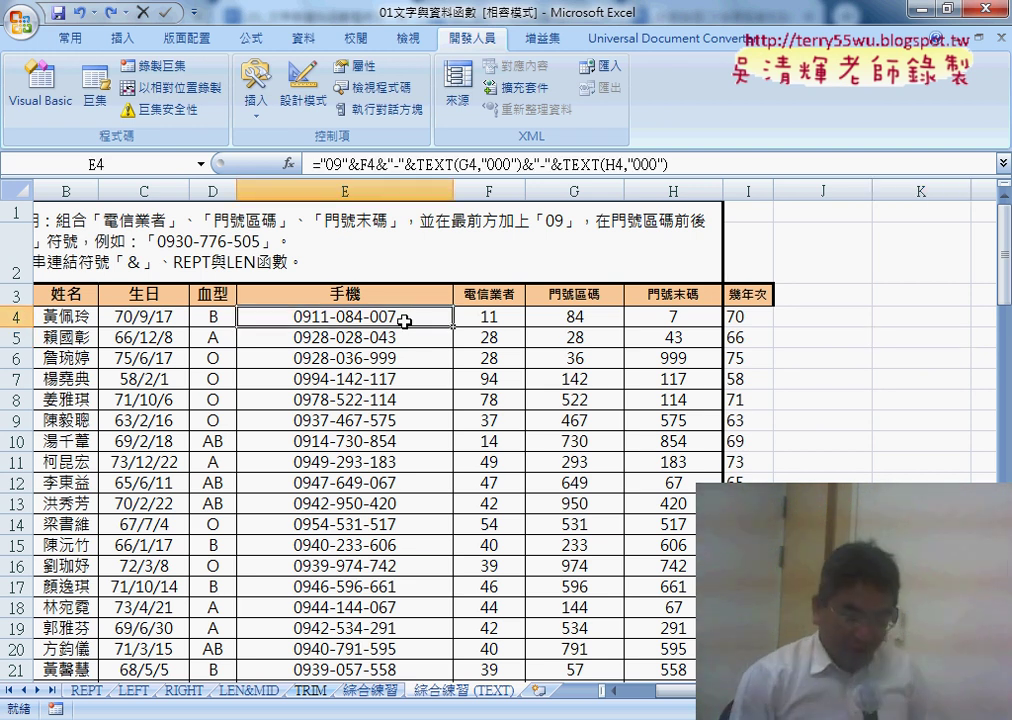
click(790, 316)
Start recording a second macro named 手機號碼清除, renamed from the pasted 手機號碼串接.
click(153, 68)
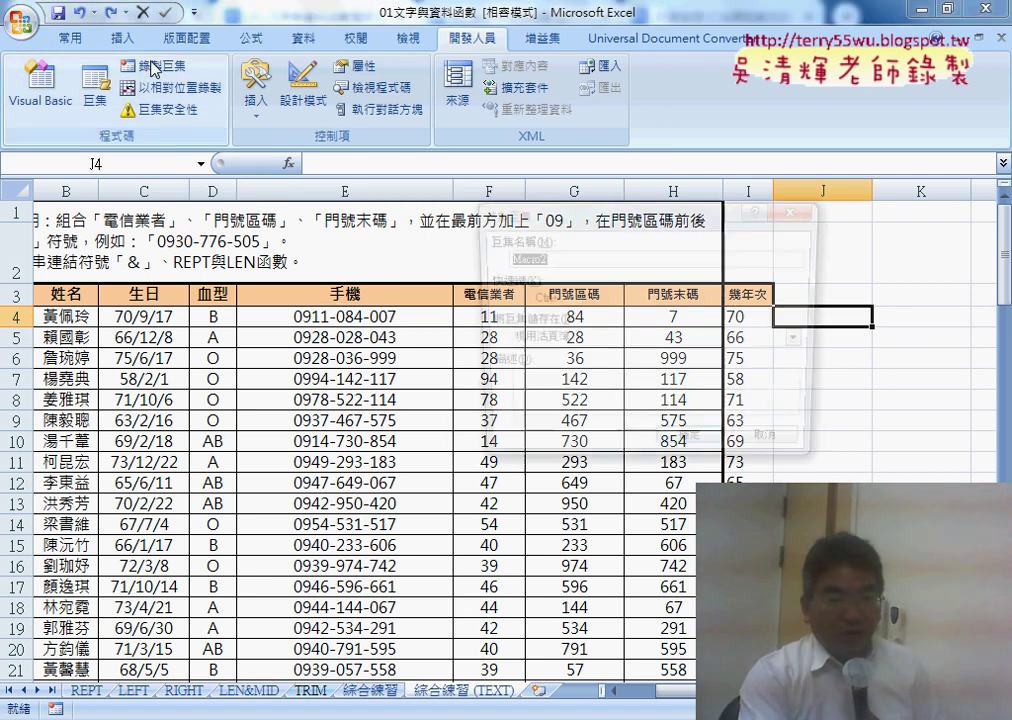
right_click(590, 259)
click(580, 318)
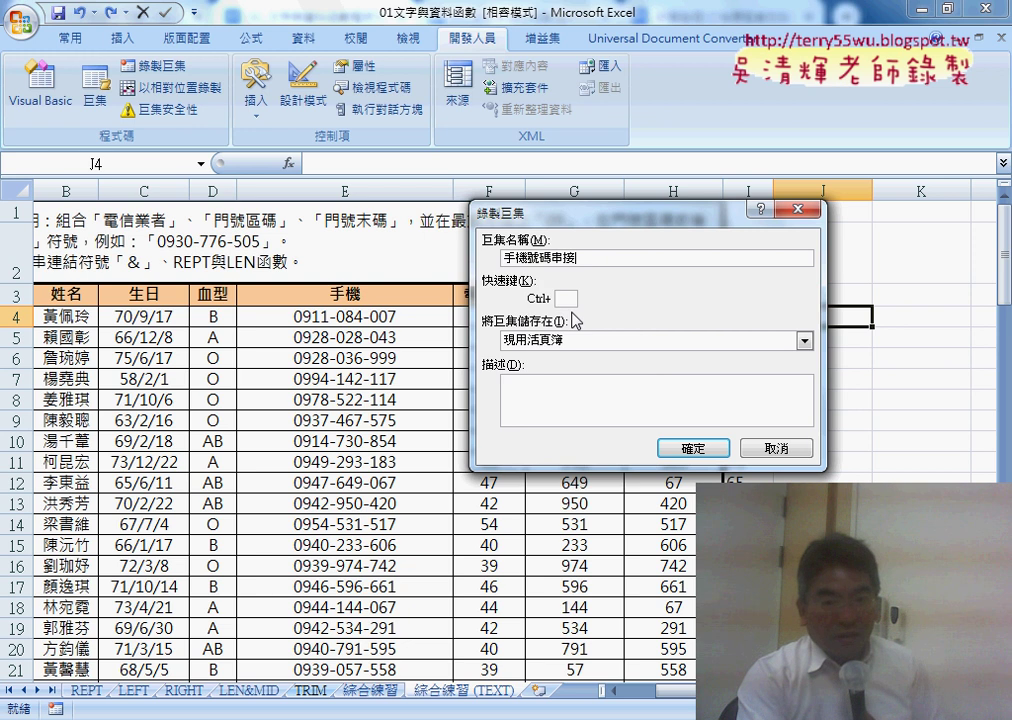
drag(553, 258, 586, 258)
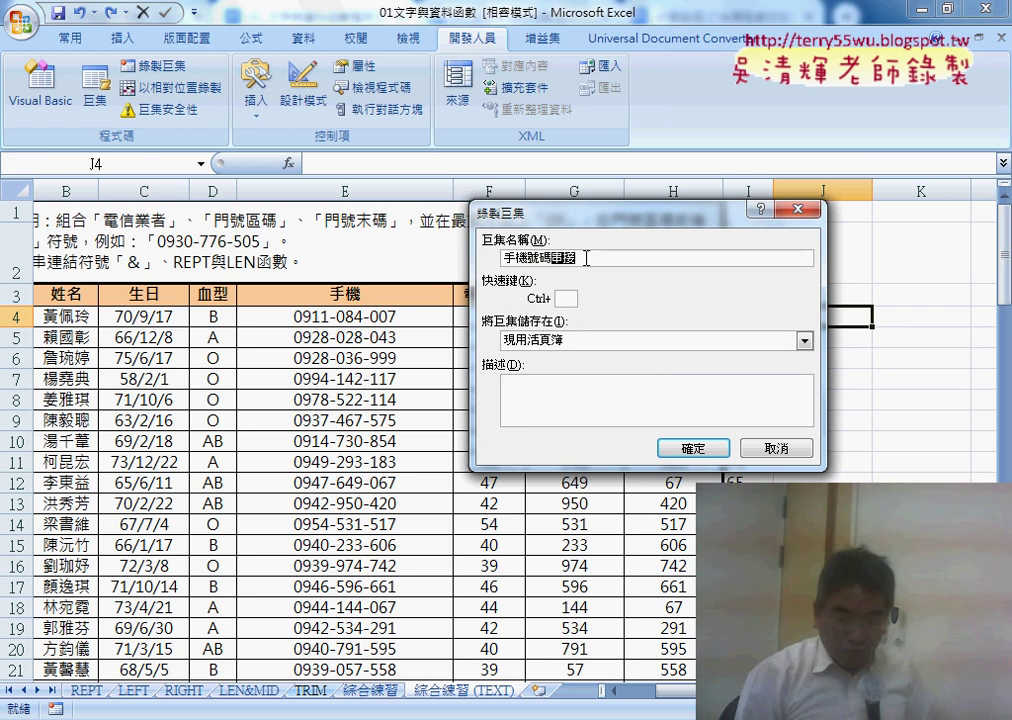
text(tj)
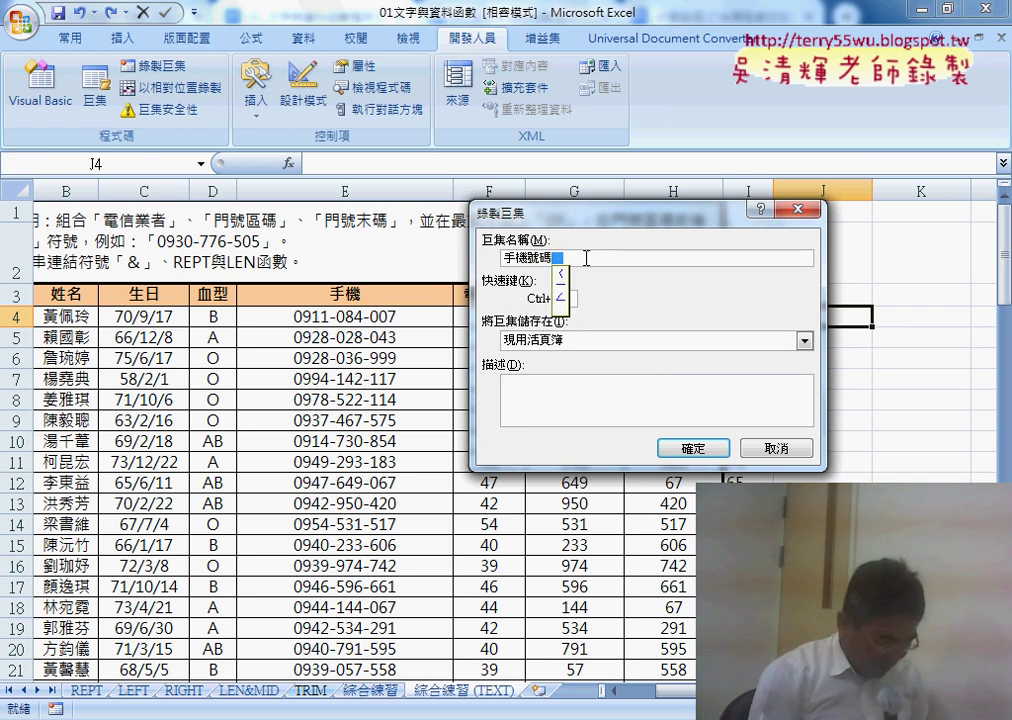
text(清除)
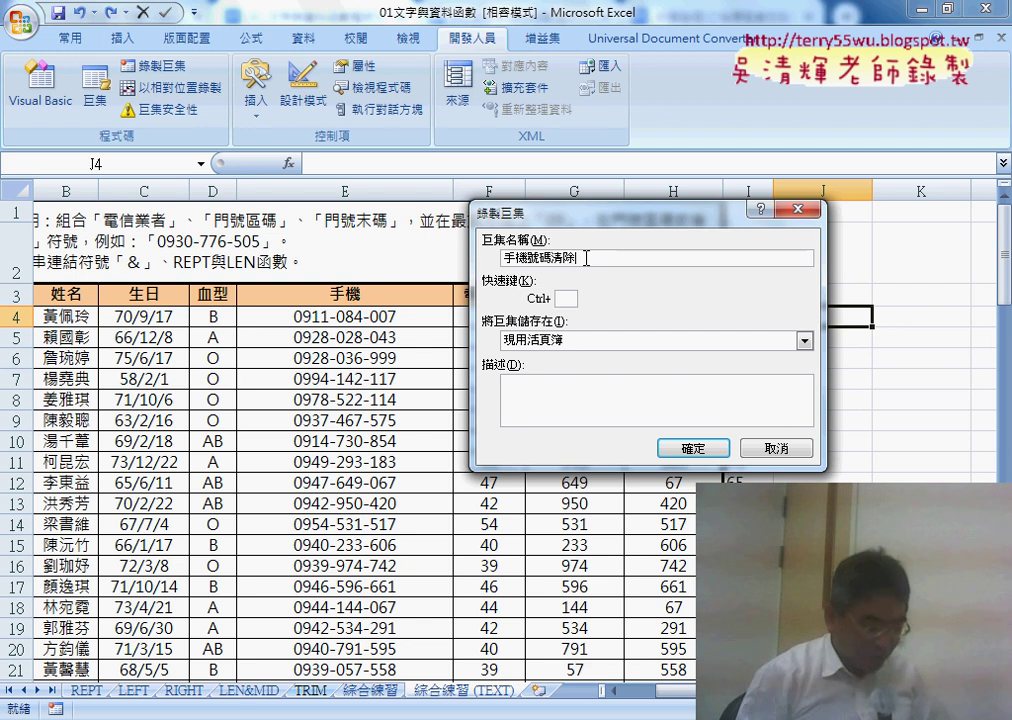
click(713, 451)
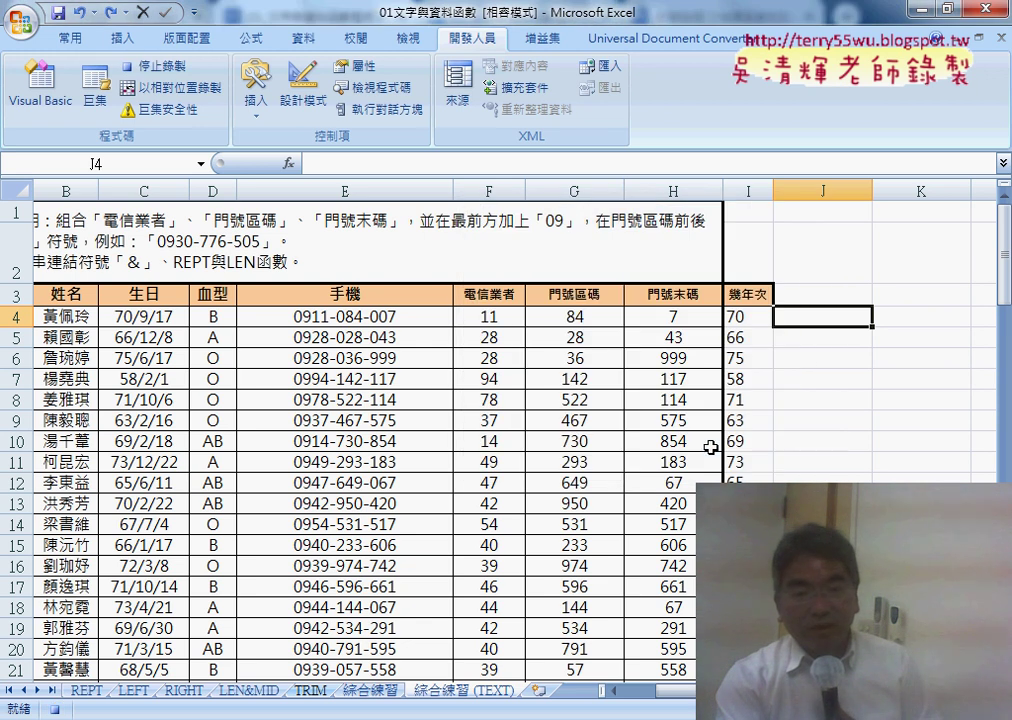
Select the phone numbers in E4:E103, clear them, and stop recording the 手機號碼清除 macro.
click(398, 319)
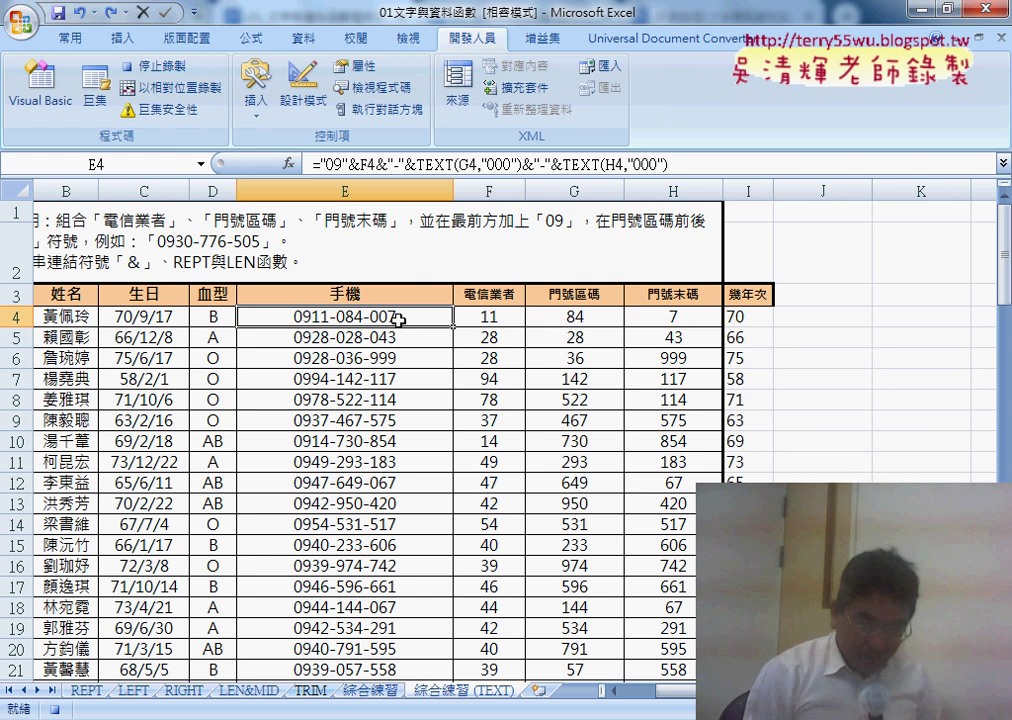
key(ctrl+shift+Down)
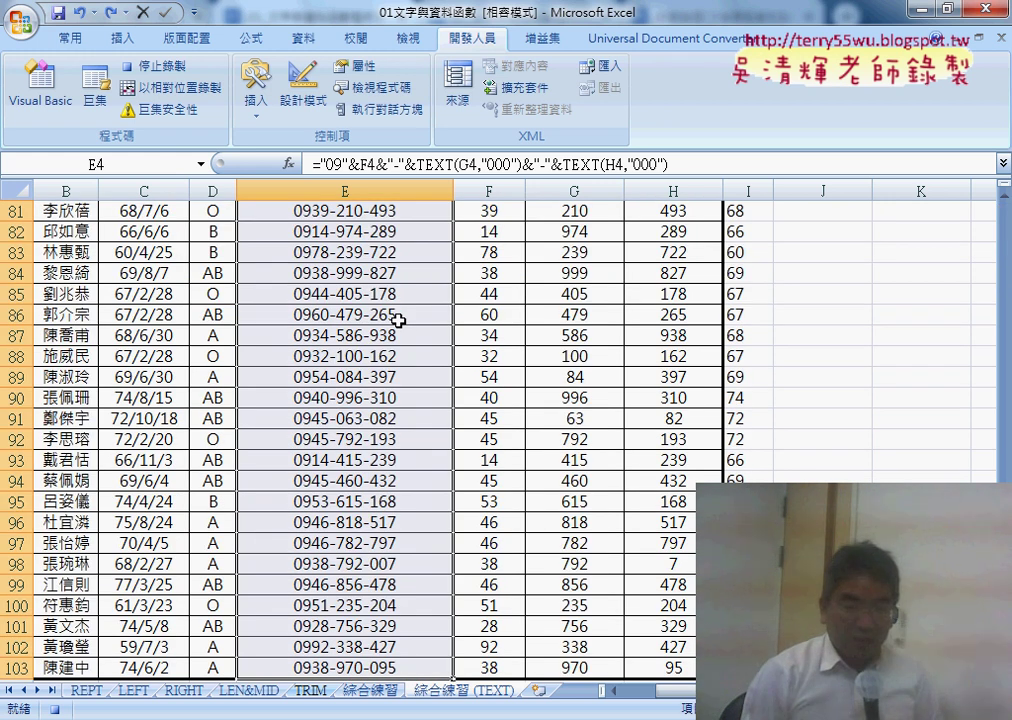
key(ctrl+z)
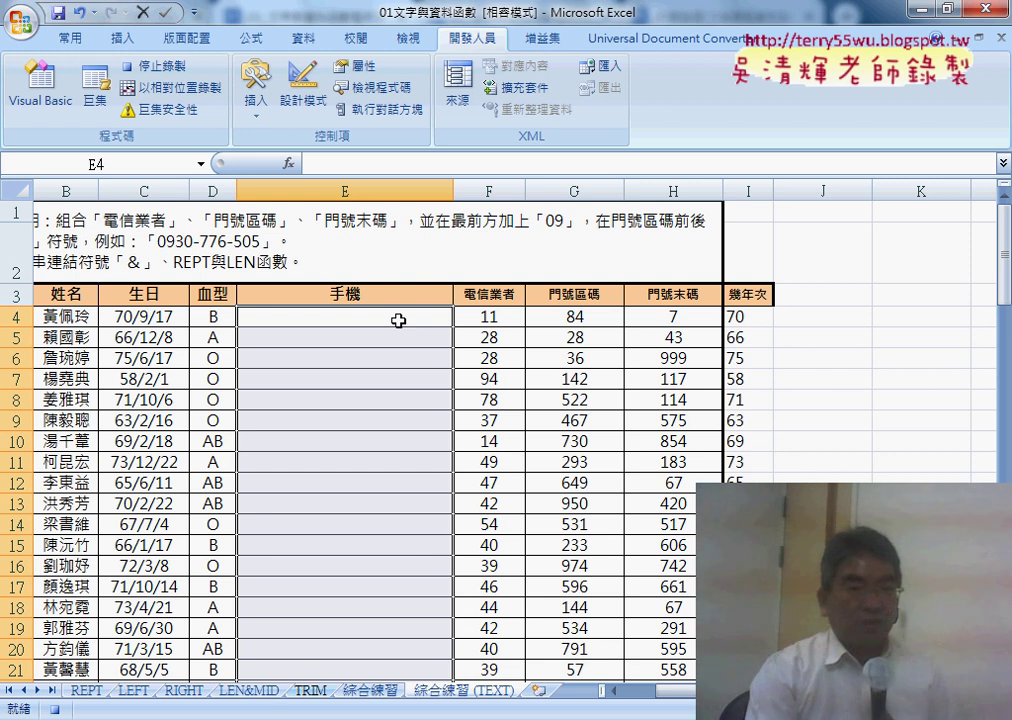
click(178, 68)
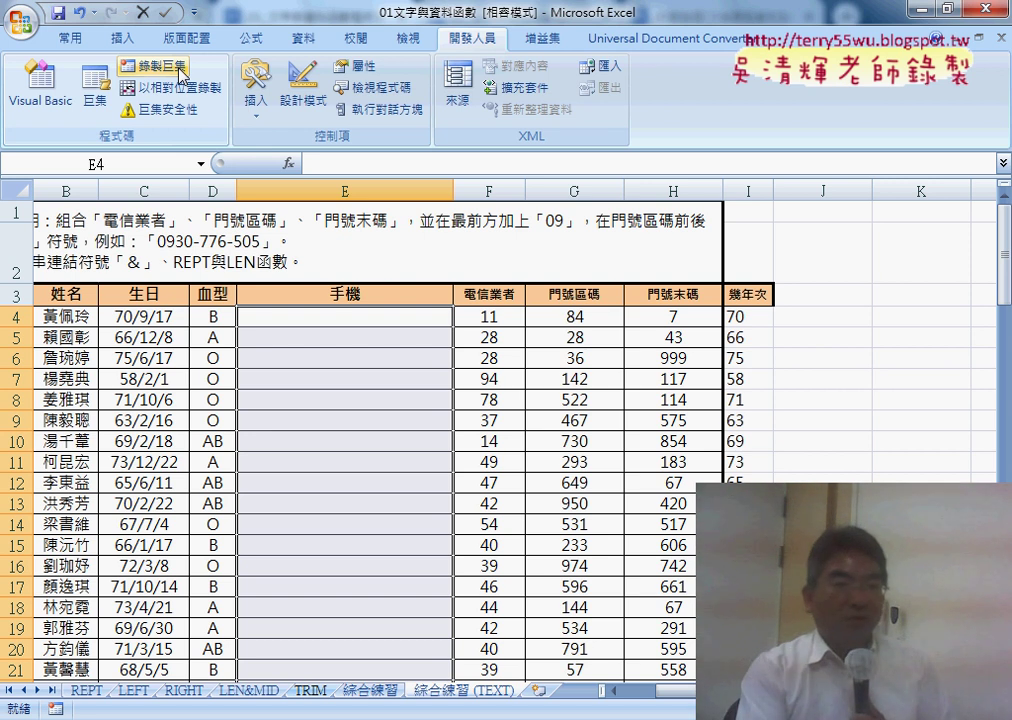
Test the macros: run 手機號碼串接 to refill column E, then 手機號碼清除 to clear it.
click(99, 97)
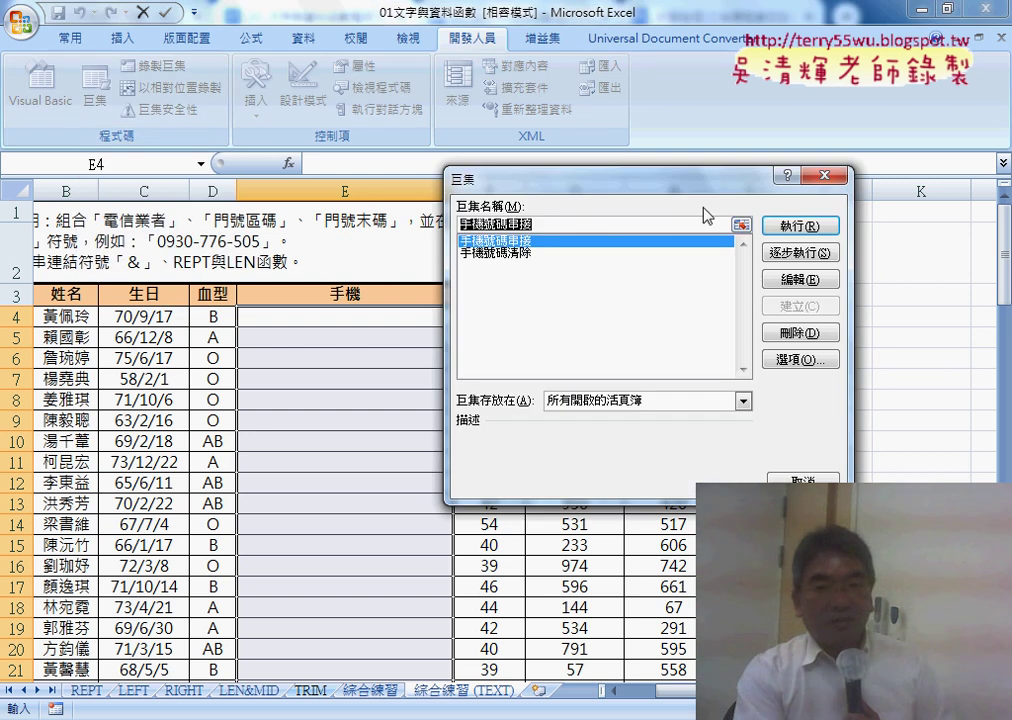
drag(643, 180, 806, 122)
click(974, 157)
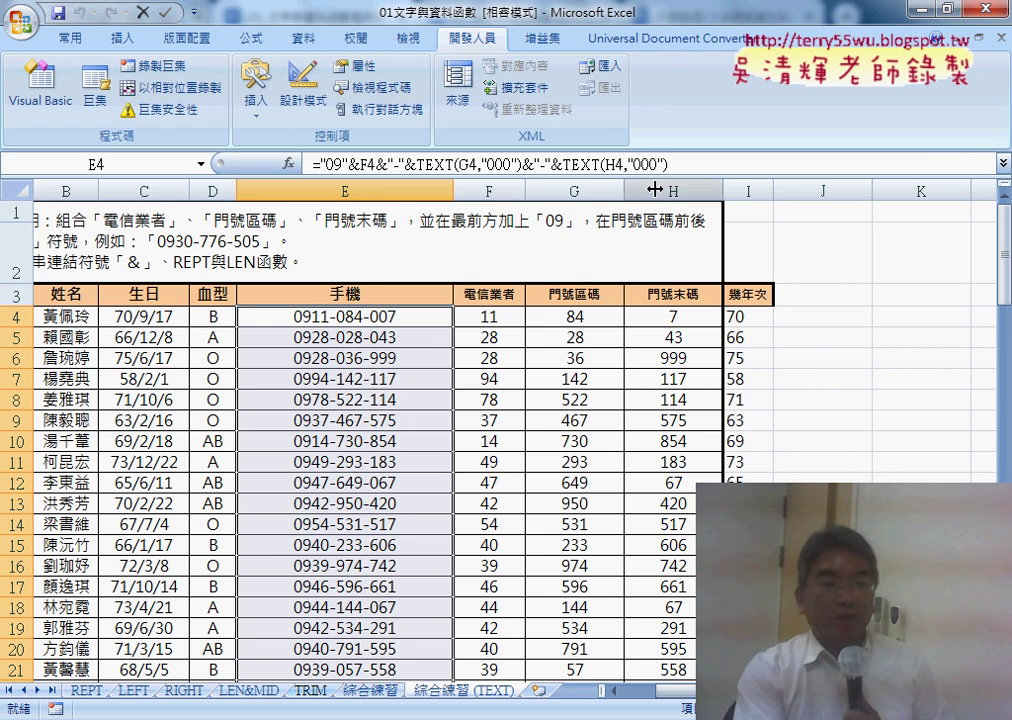
click(95, 88)
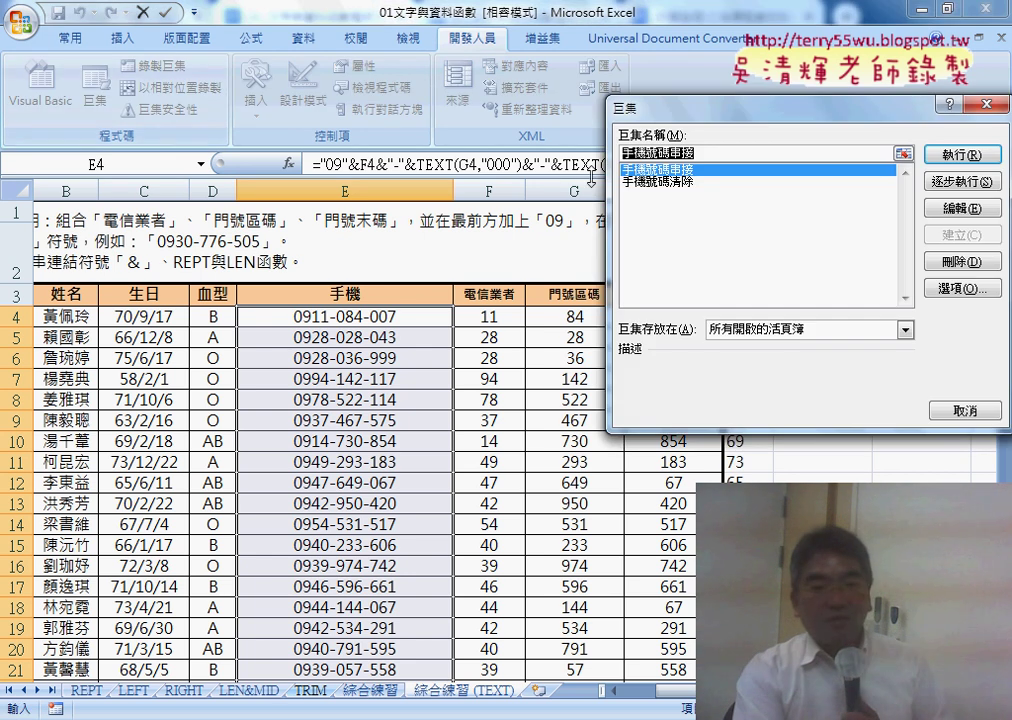
click(676, 183)
click(958, 156)
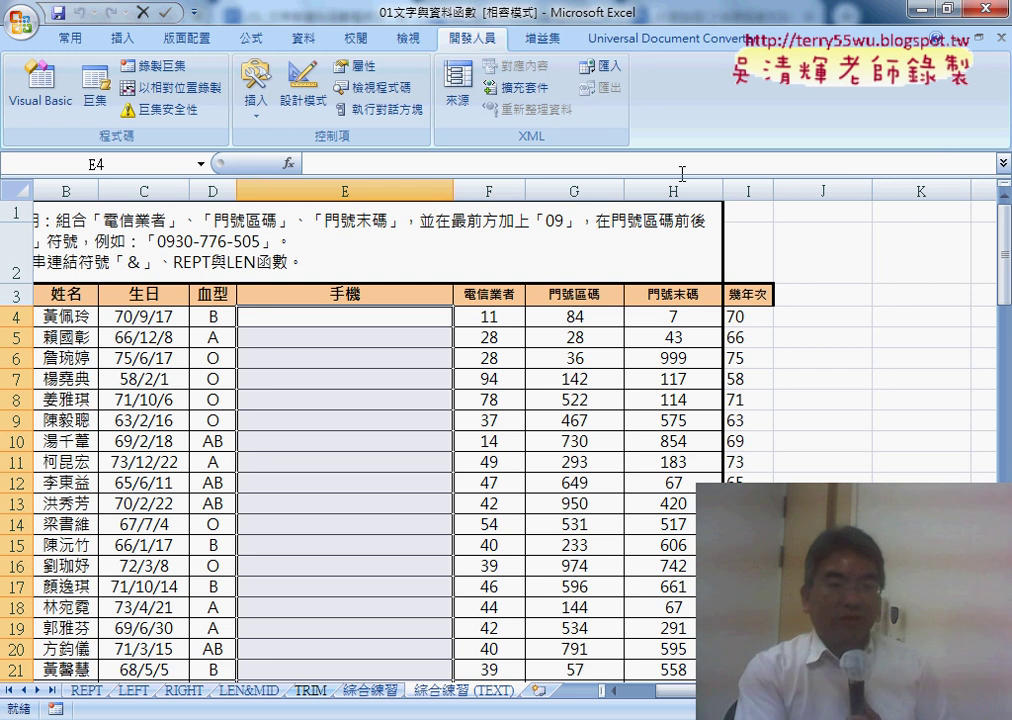
Dismiss the macro list and show the Developer Insert gallery of form controls.
click(103, 106)
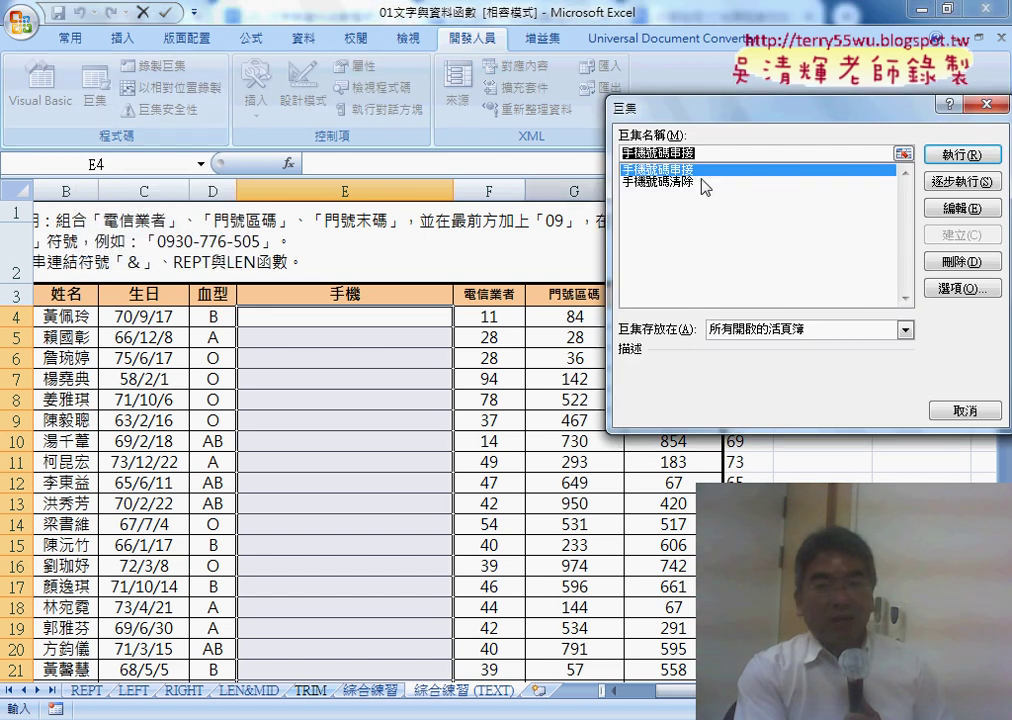
key(Escape)
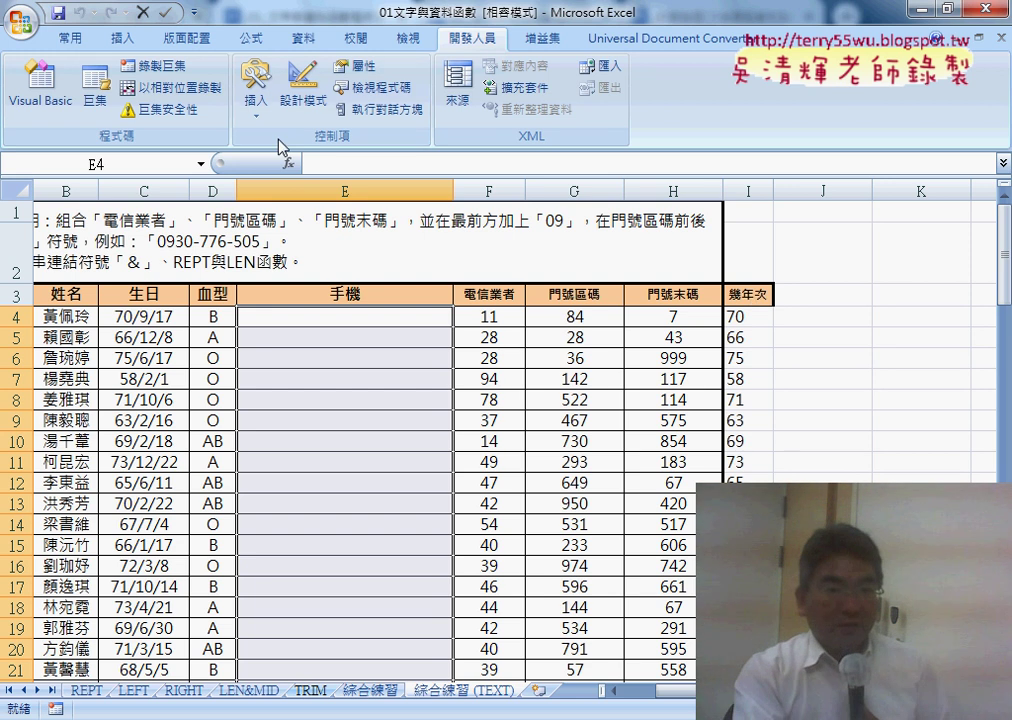
click(254, 110)
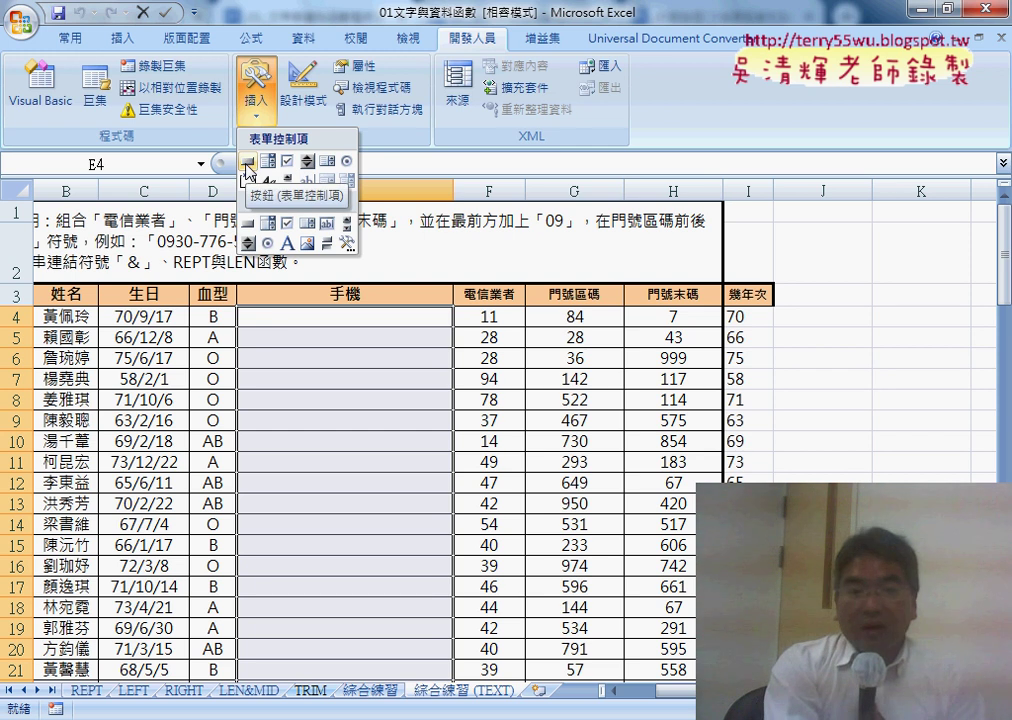
Draw a form button in columns J–K and assign it the 手機號碼串接 macro.
click(248, 170)
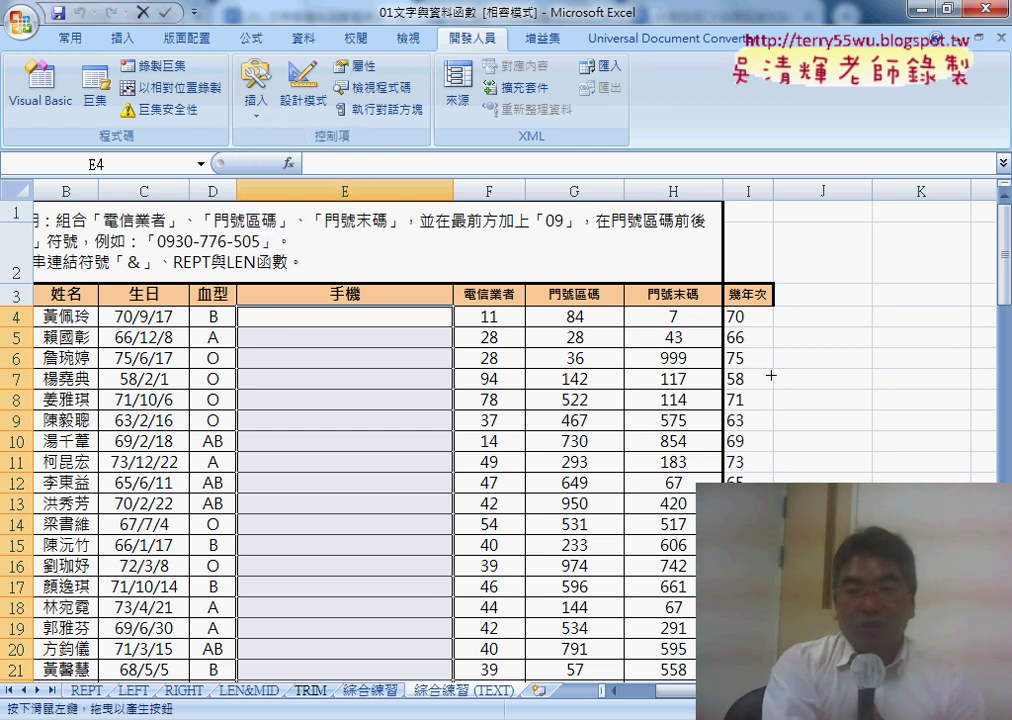
drag(814, 283, 951, 329)
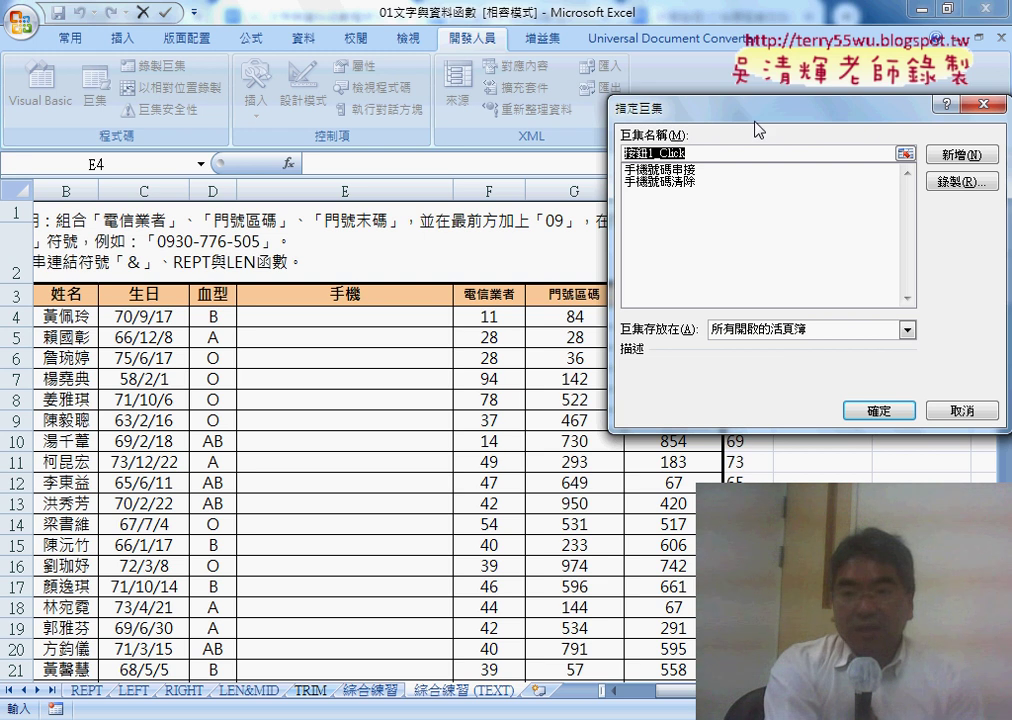
drag(757, 108, 575, 198)
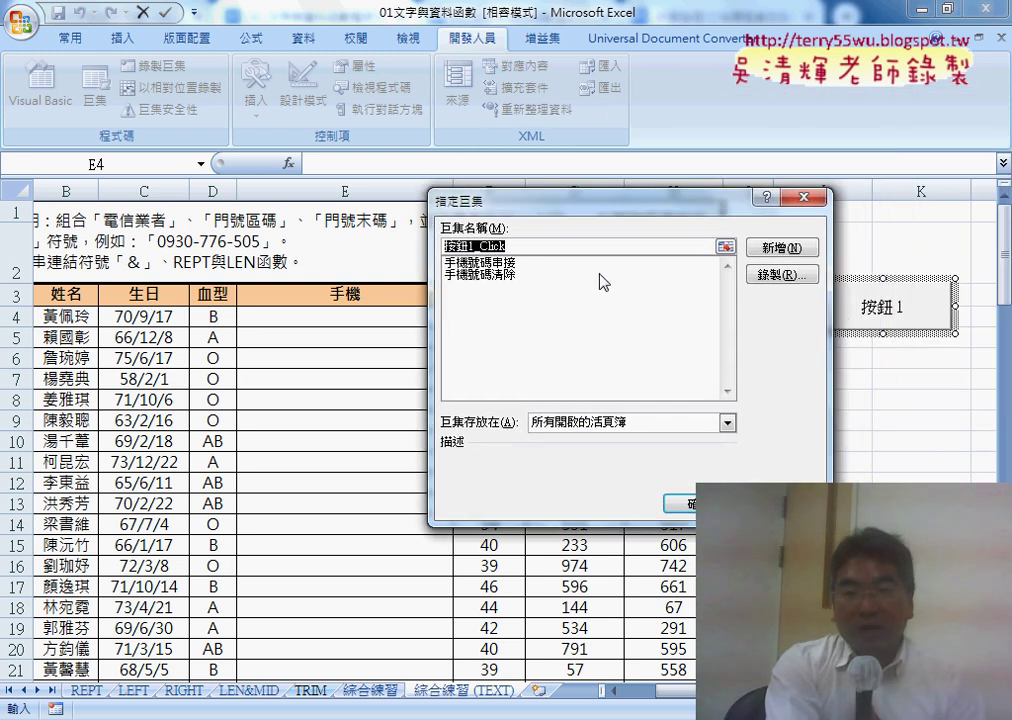
click(507, 264)
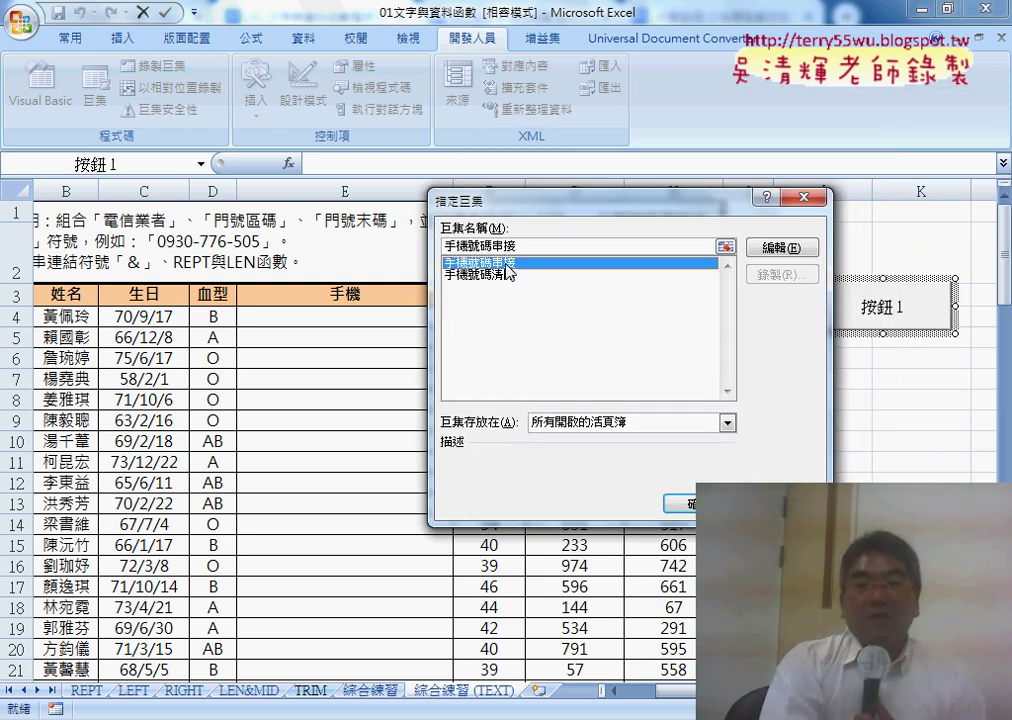
drag(530, 225, 387, 242)
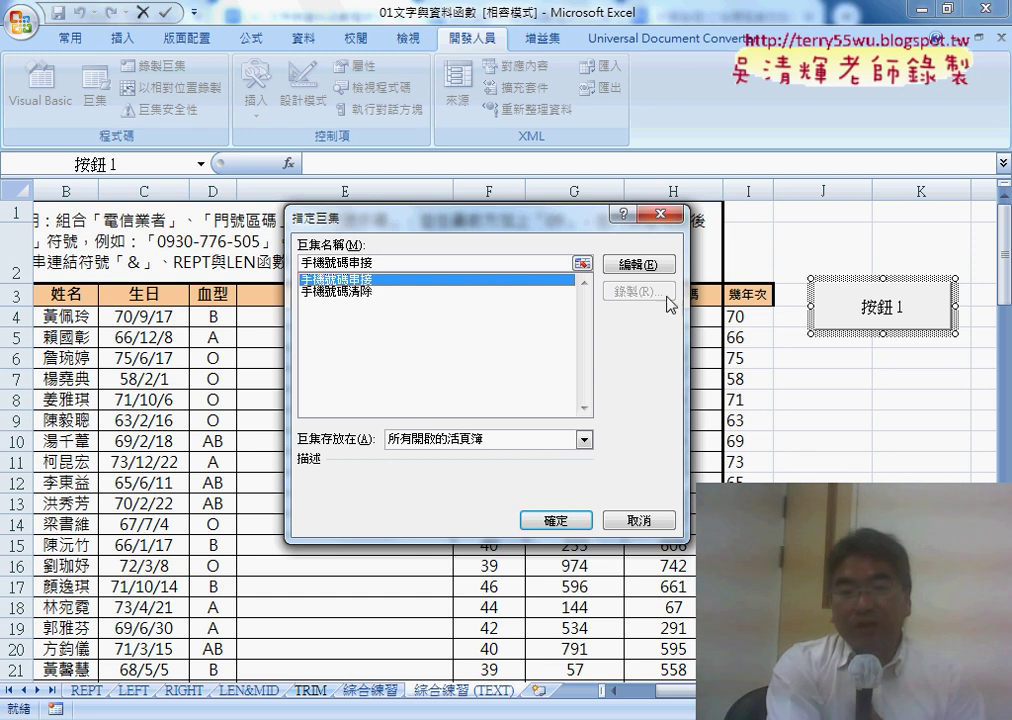
drag(374, 266, 284, 269)
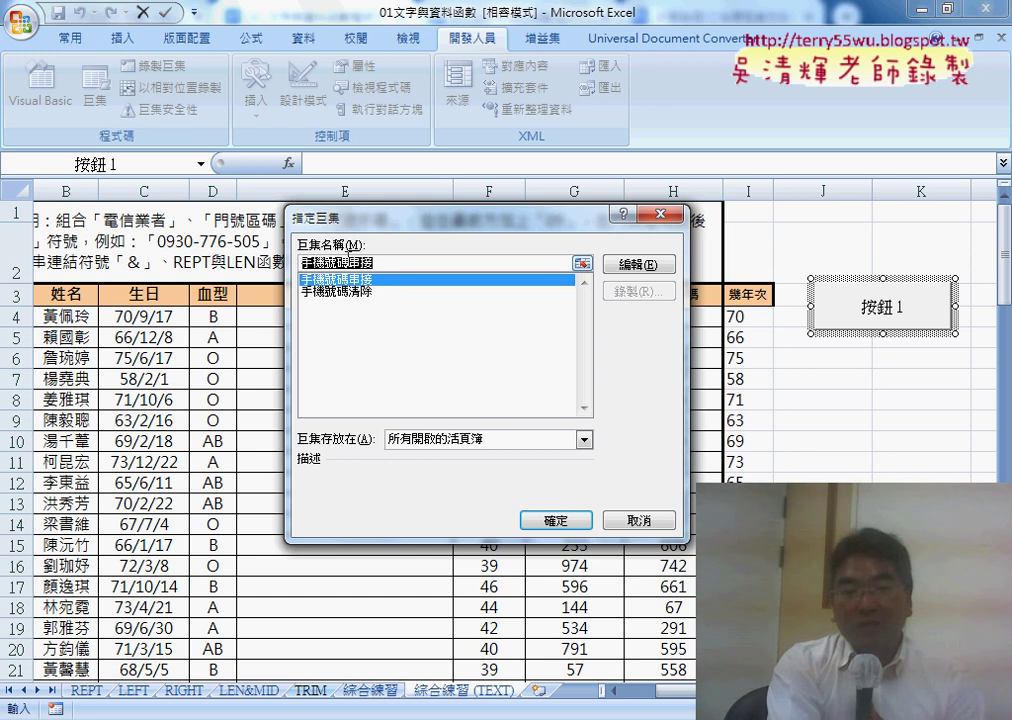
right_click(348, 262)
click(383, 295)
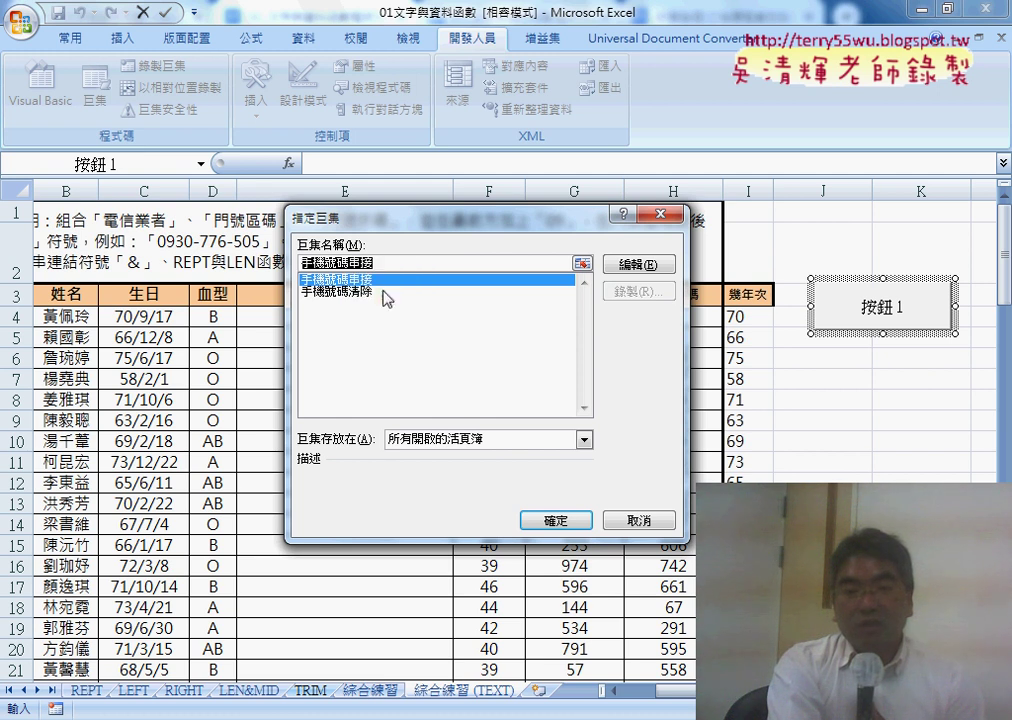
click(556, 521)
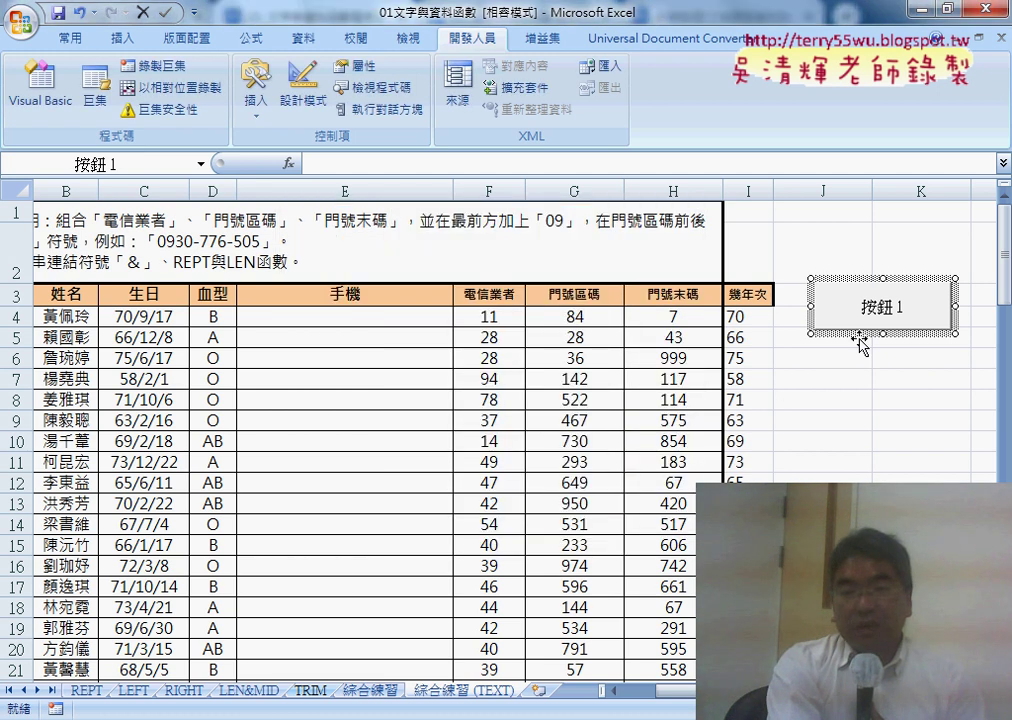
Change the button's caption from 按鈕1 to 手機號碼串接.
click(882, 307)
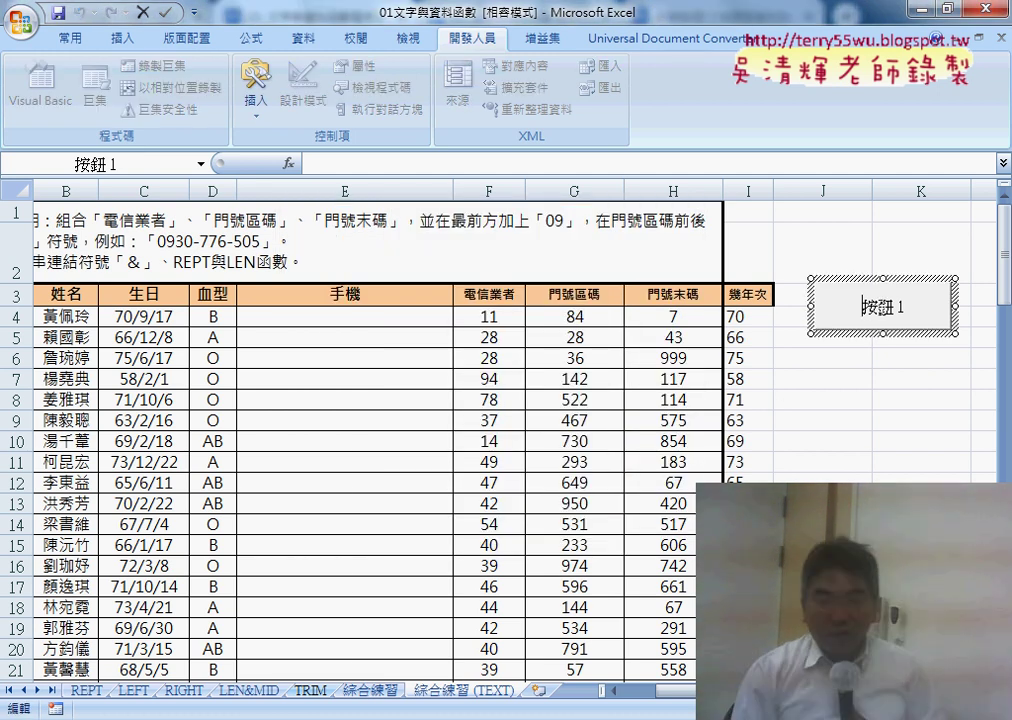
key(BackSpace)
key(BackSpace)
key(BackSpace)
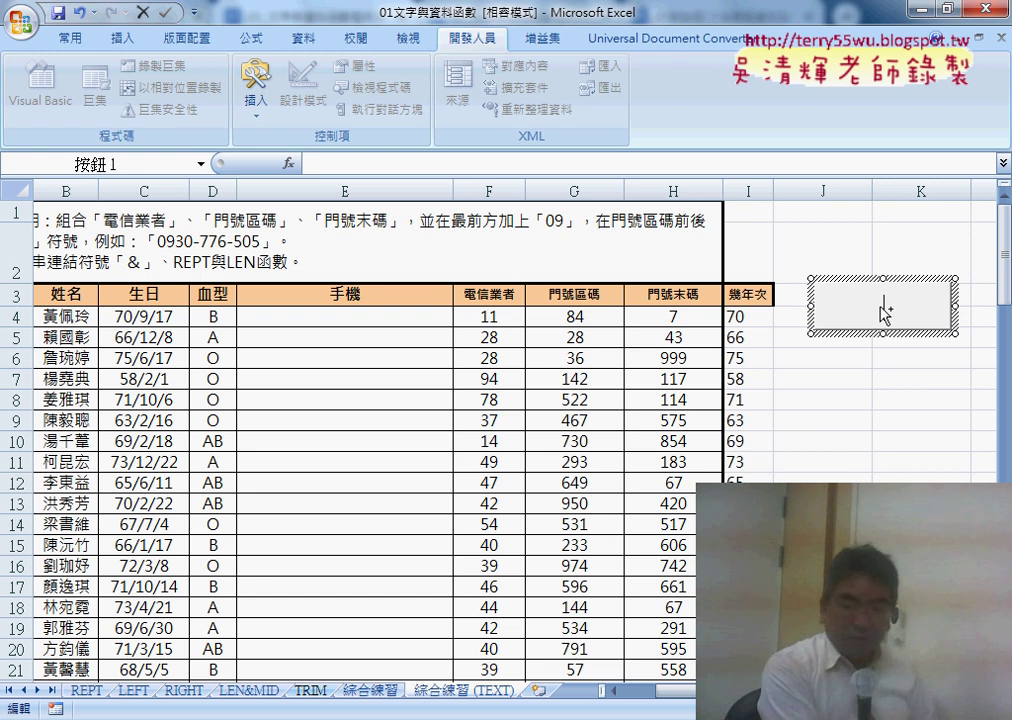
text(手機號碼串接)
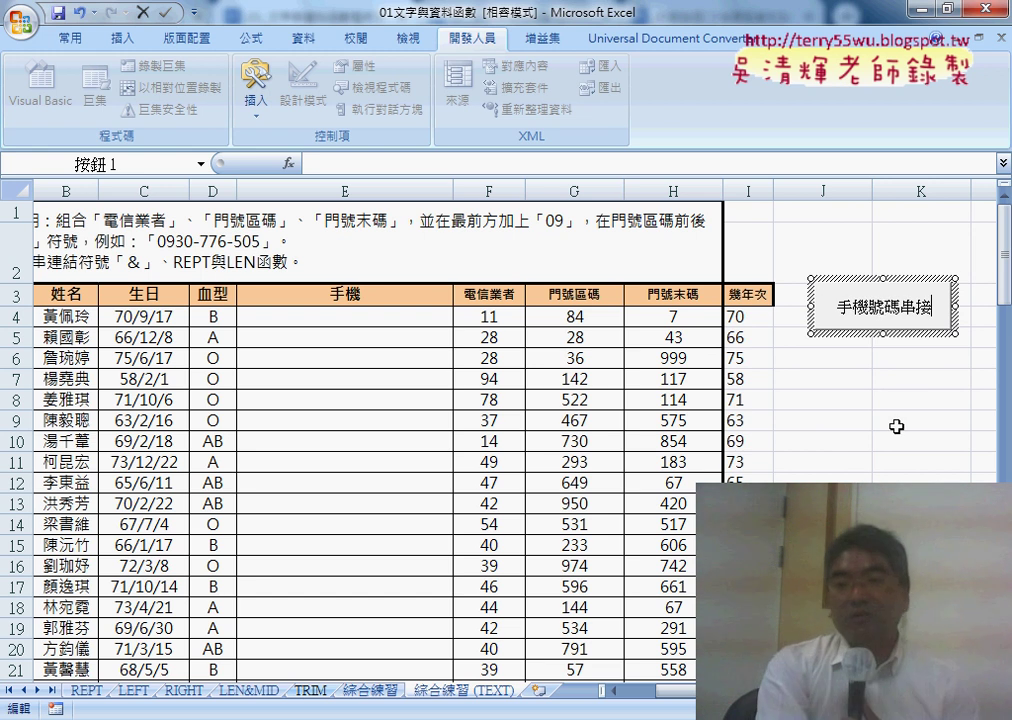
click(912, 425)
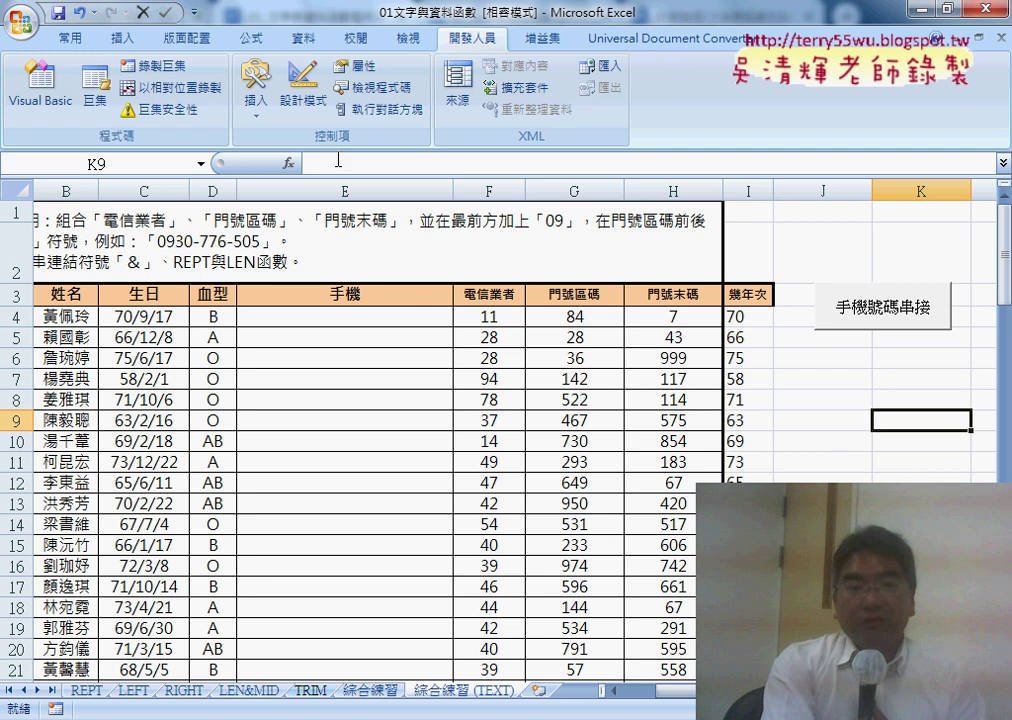
click(256, 100)
Draw a second button below the first and assign it the 手機號碼清除 macro.
click(246, 165)
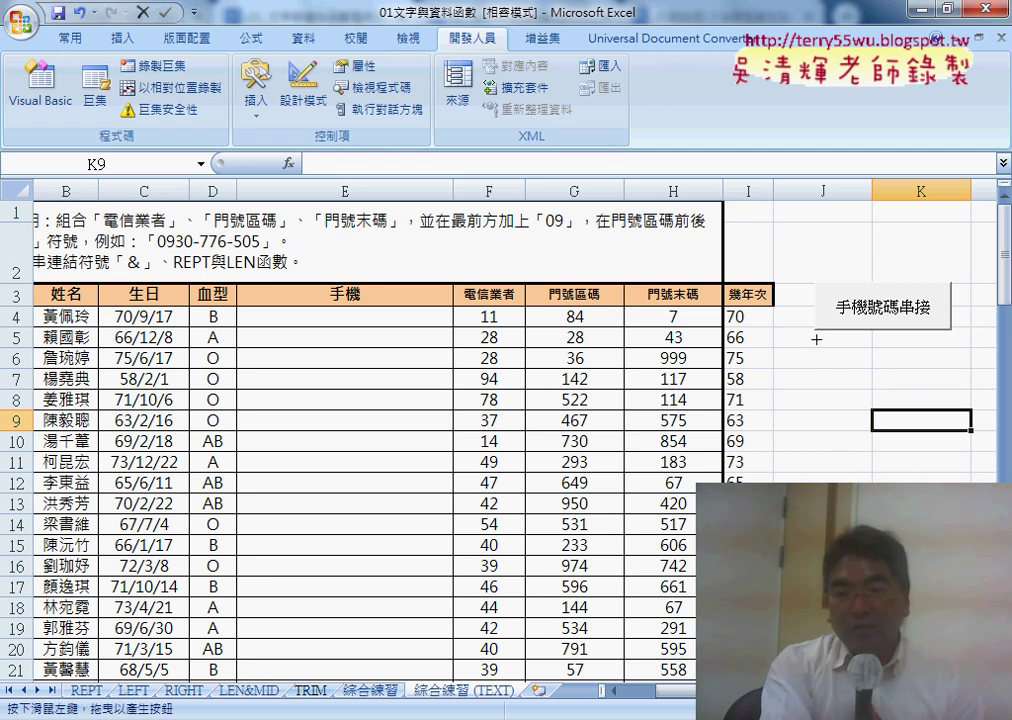
drag(808, 334, 955, 391)
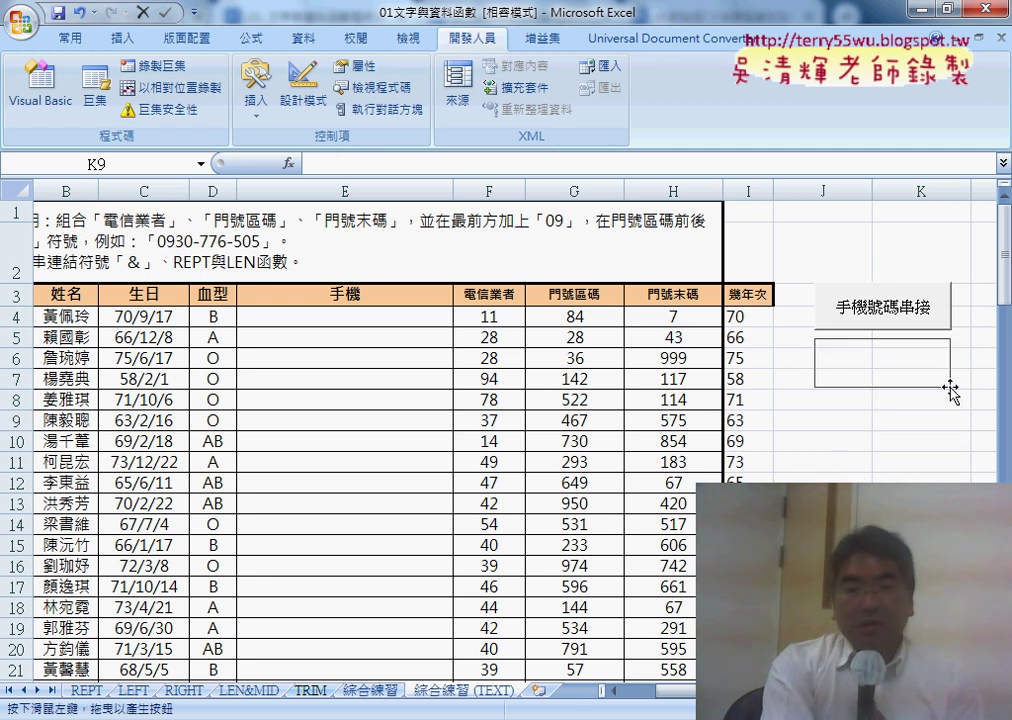
click(347, 292)
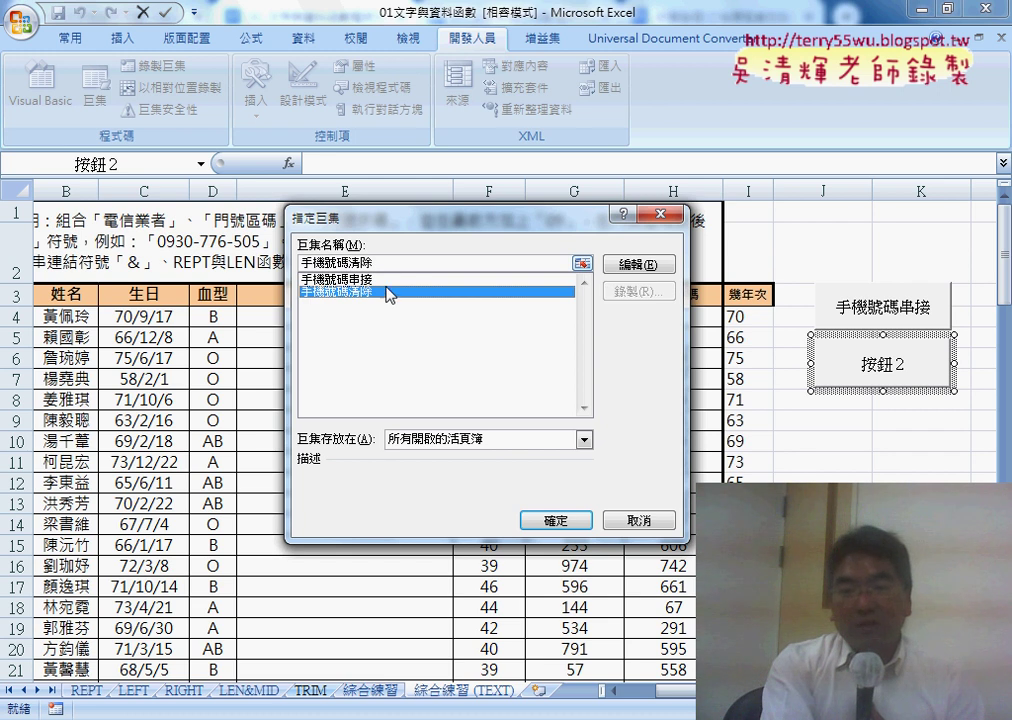
double_click(303, 263)
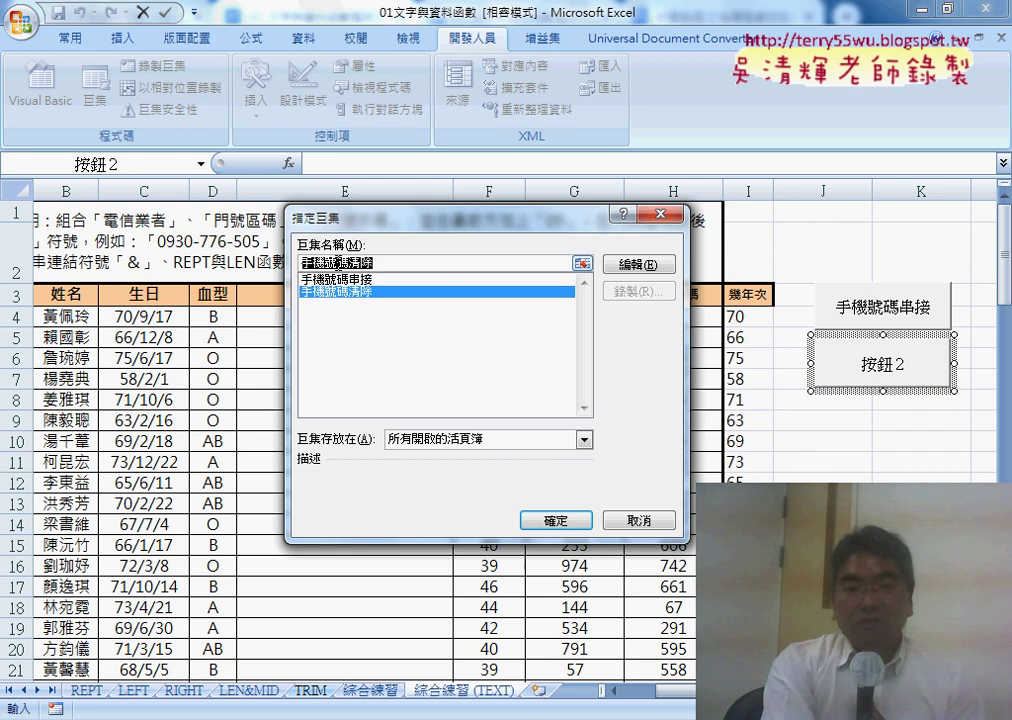
right_click(333, 263)
click(366, 296)
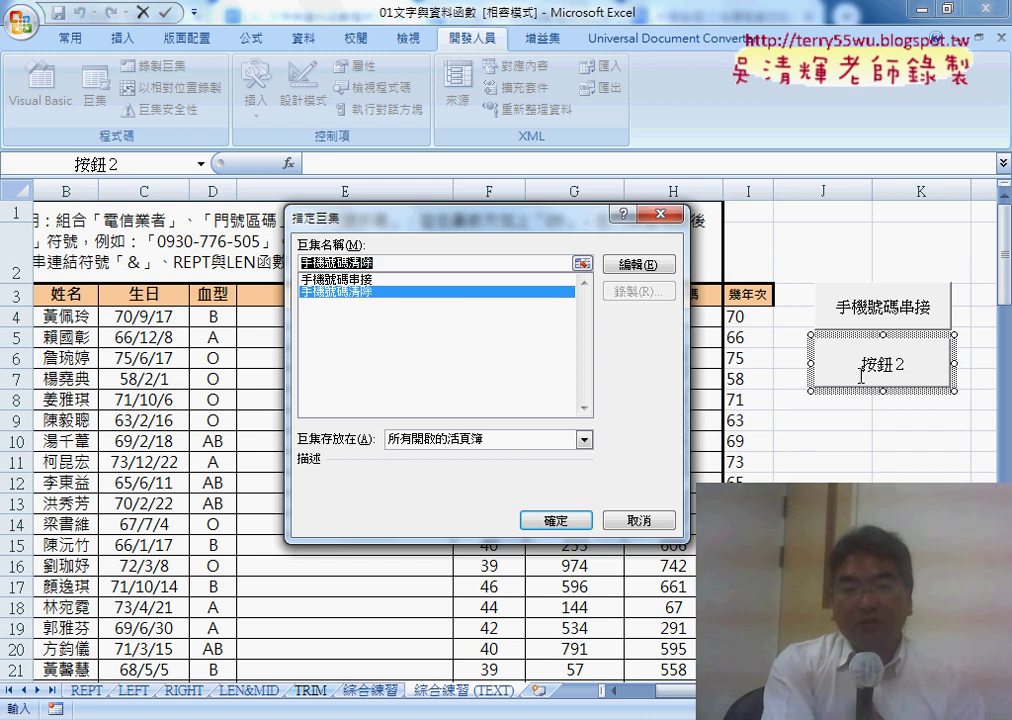
click(553, 521)
Replace the 按鈕2 caption with the pasted text 手機號碼清除.
click(875, 364)
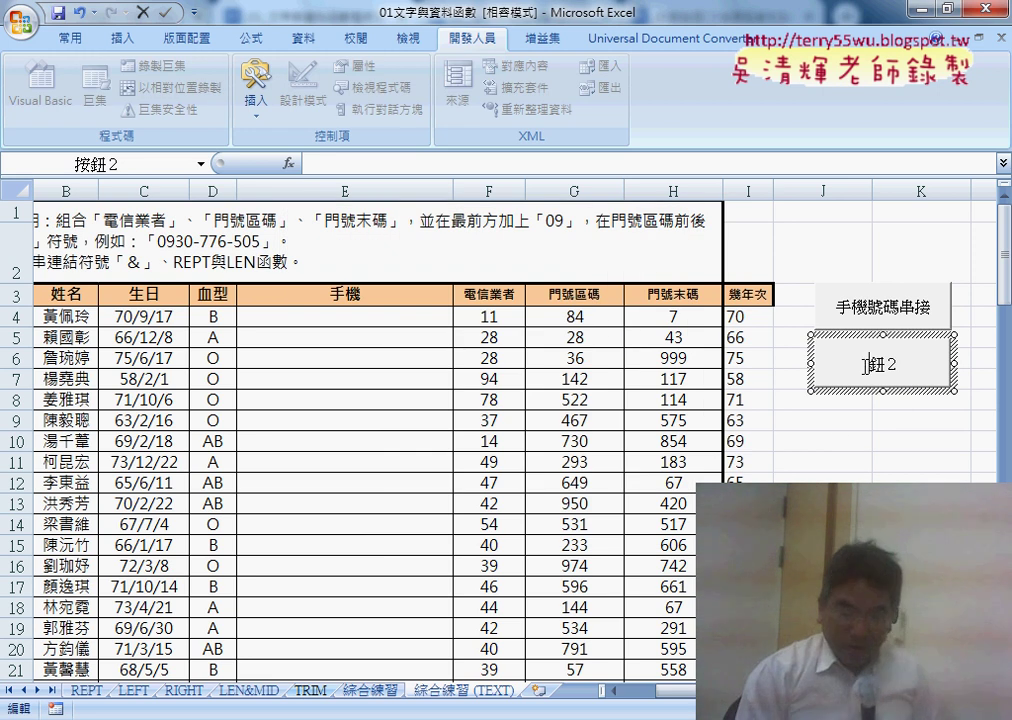
key(BackSpace)
key(BackSpace)
key(BackSpace)
key(ctrl+v)
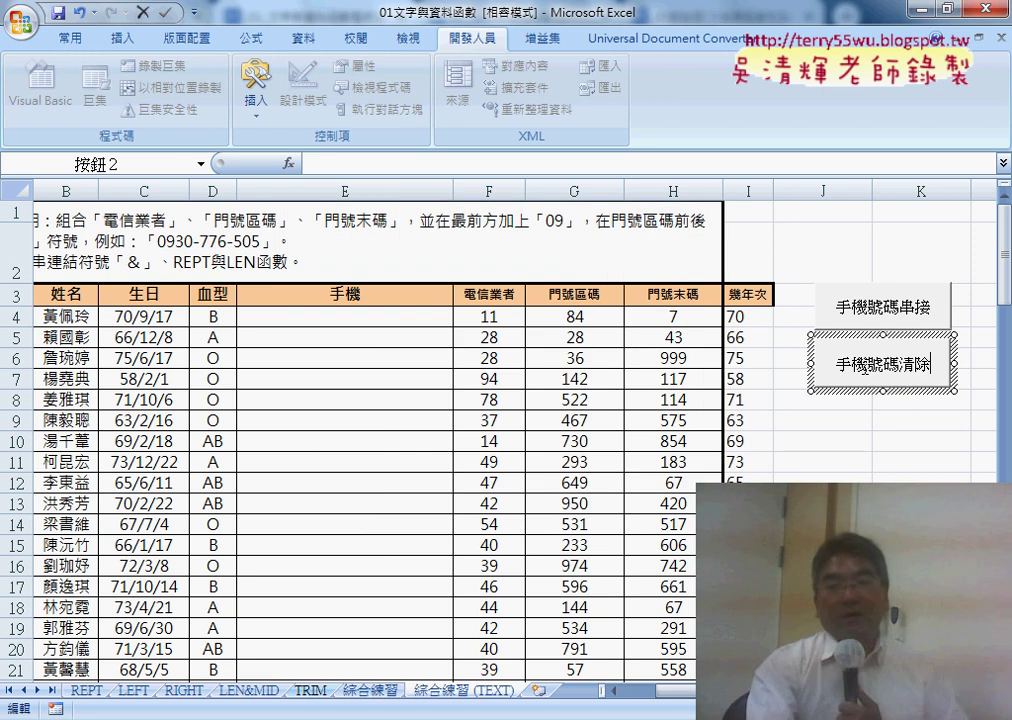
click(858, 478)
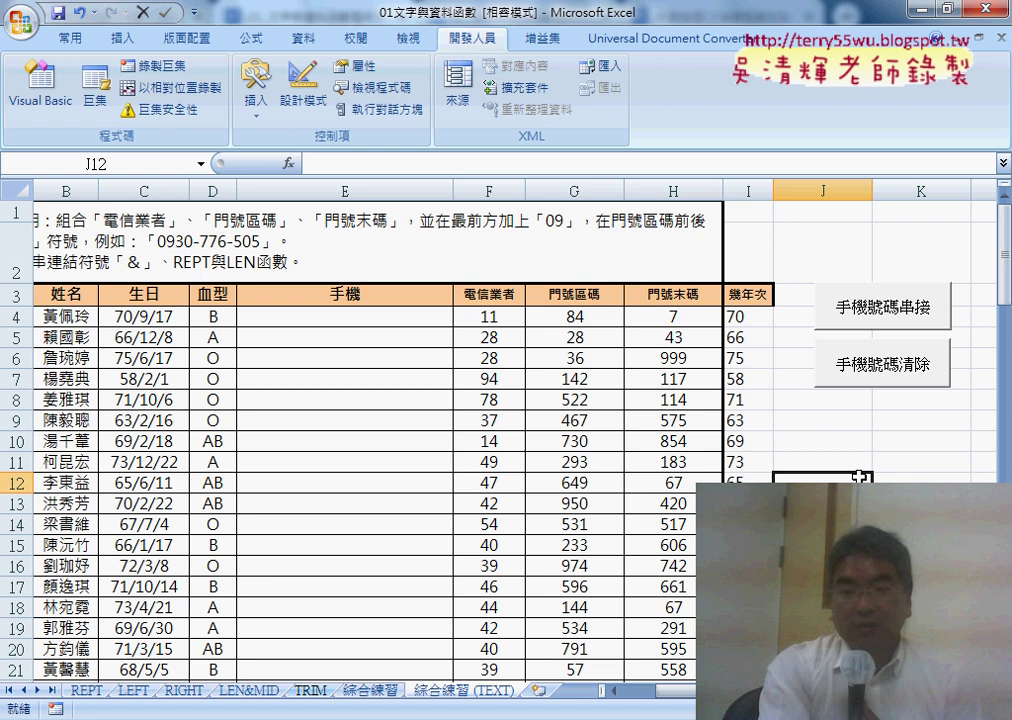
click(901, 320)
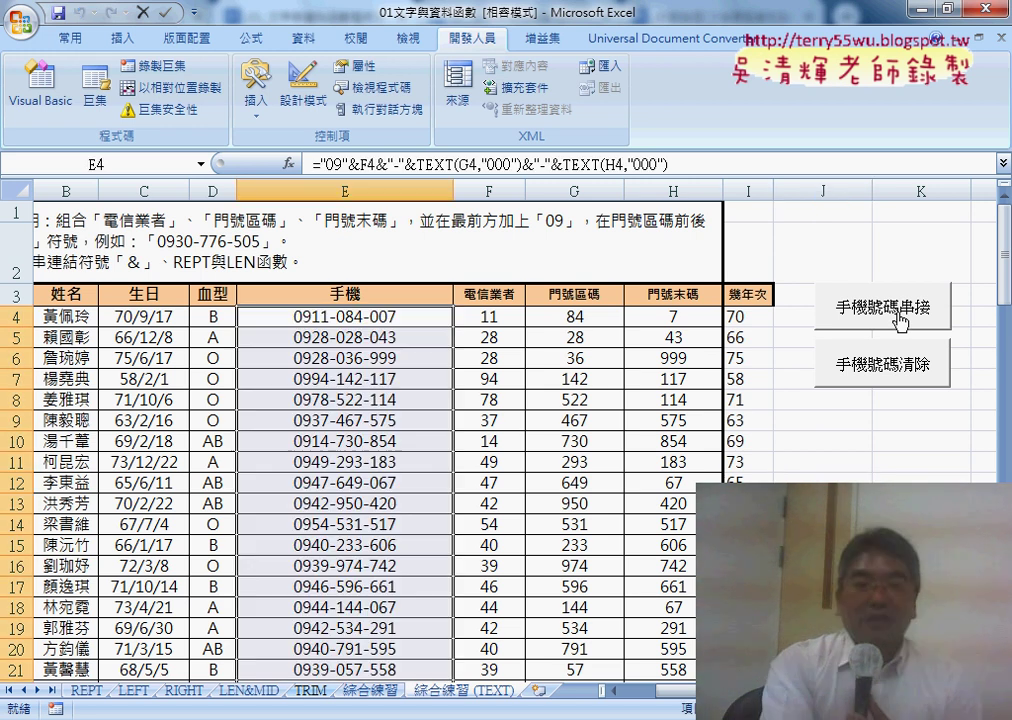
click(920, 376)
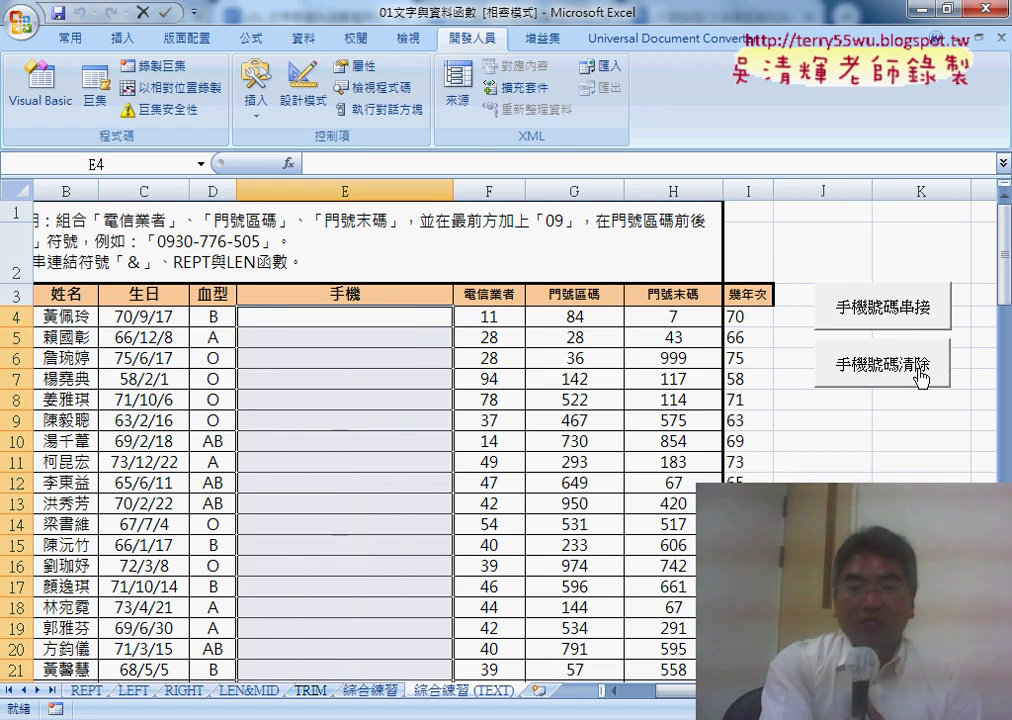
click(912, 316)
click(872, 345)
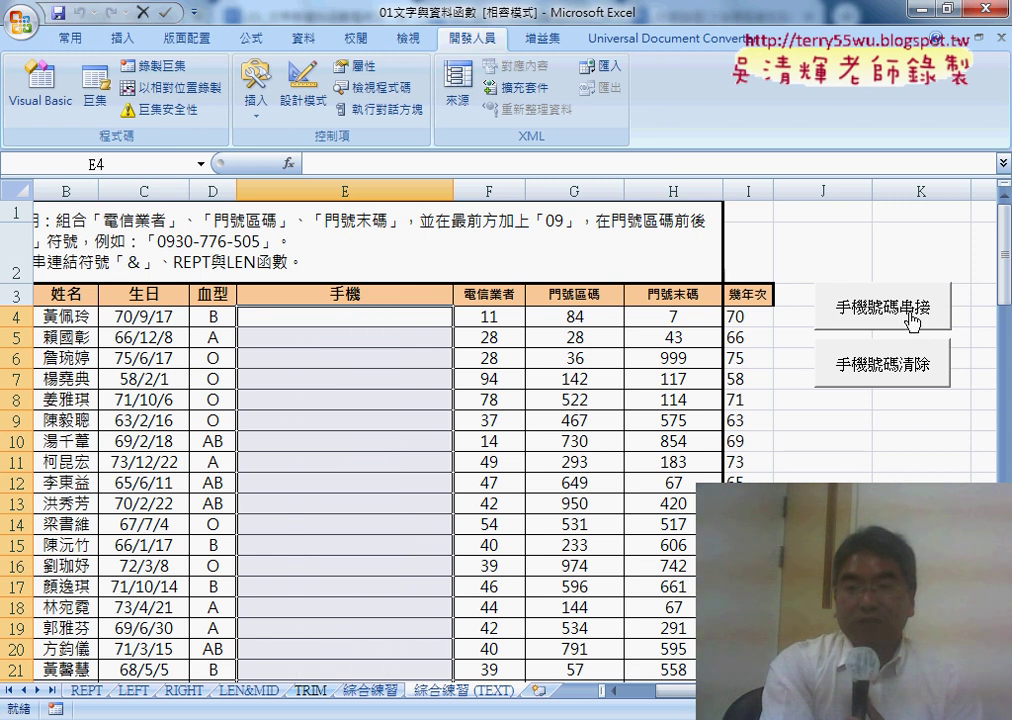
click(912, 316)
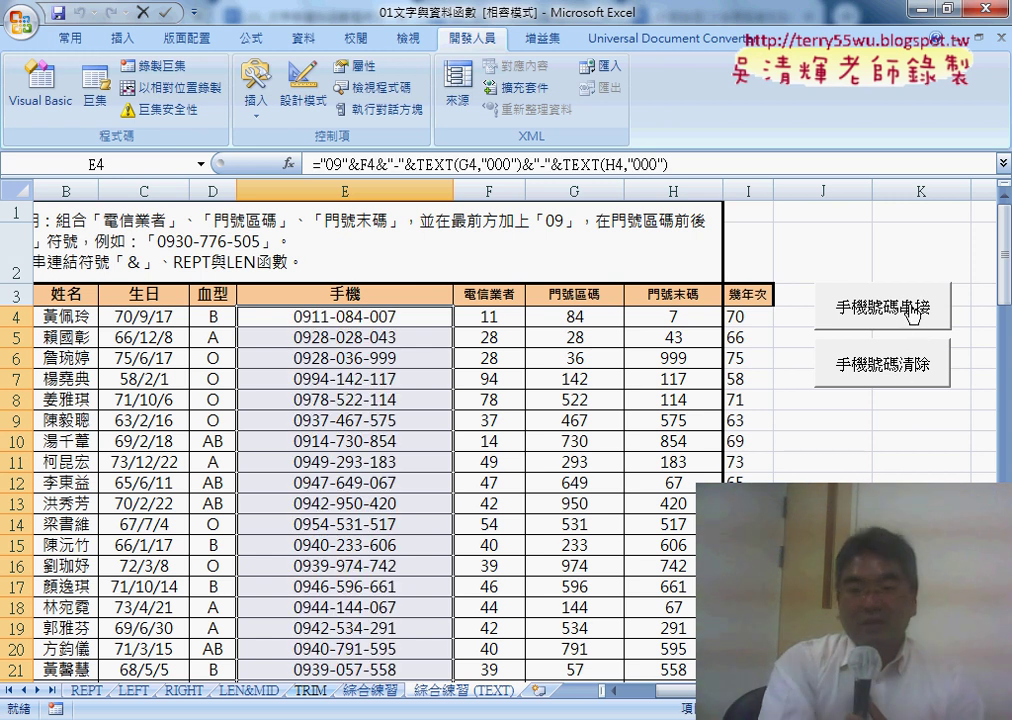
click(892, 368)
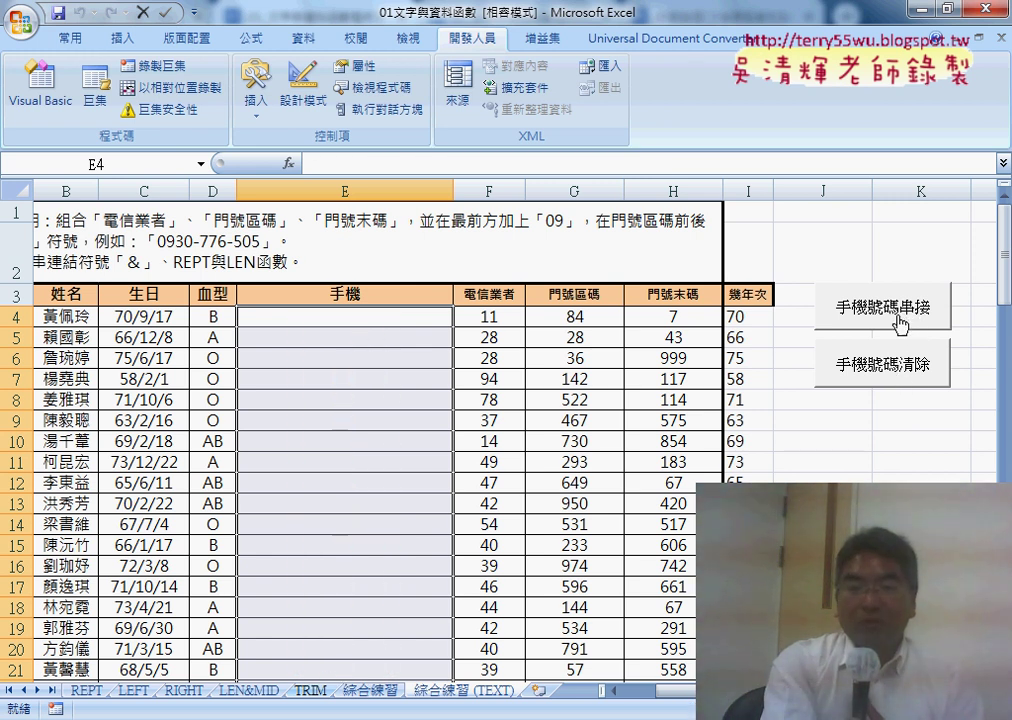
click(912, 306)
click(894, 362)
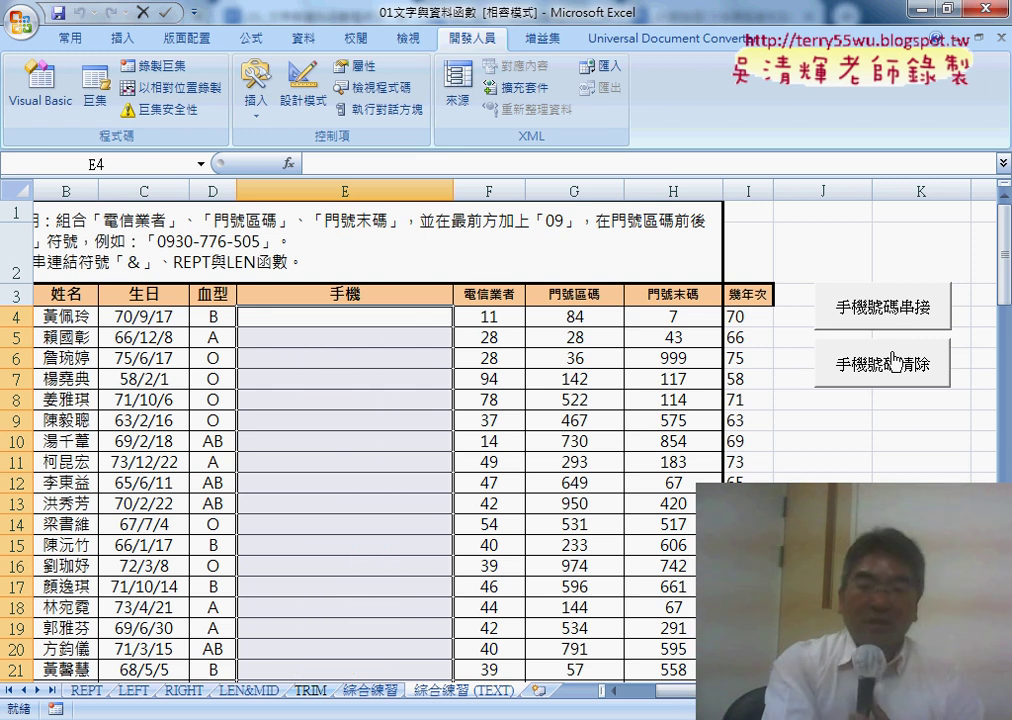
click(893, 461)
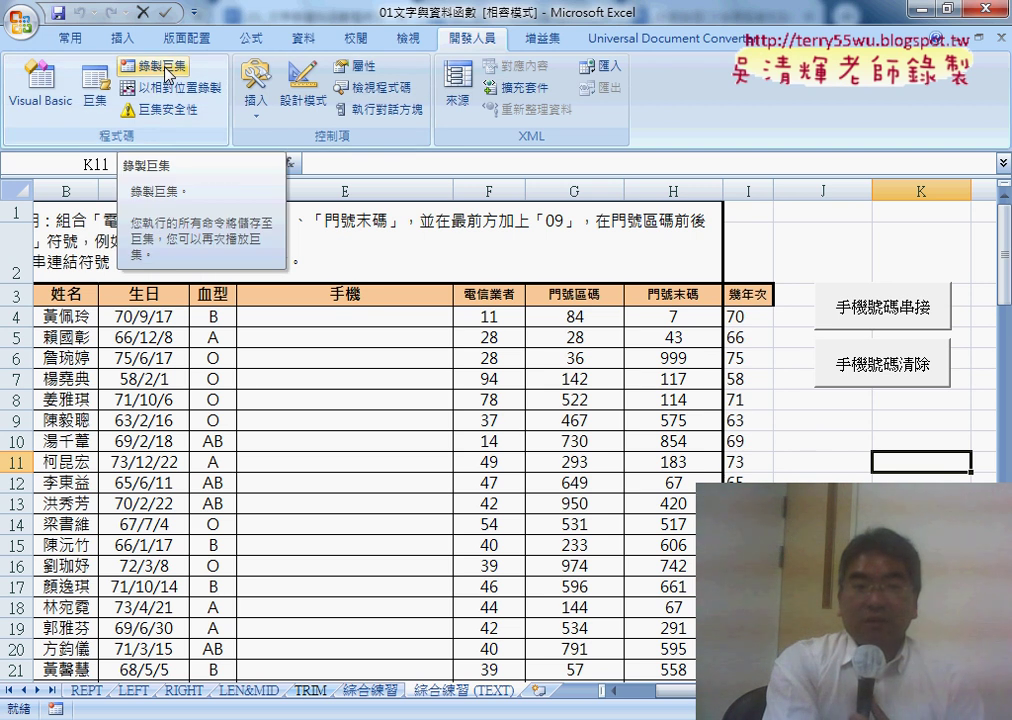
Review the workbook's macros, then bring up the form and ActiveX controls gallery.
click(95, 100)
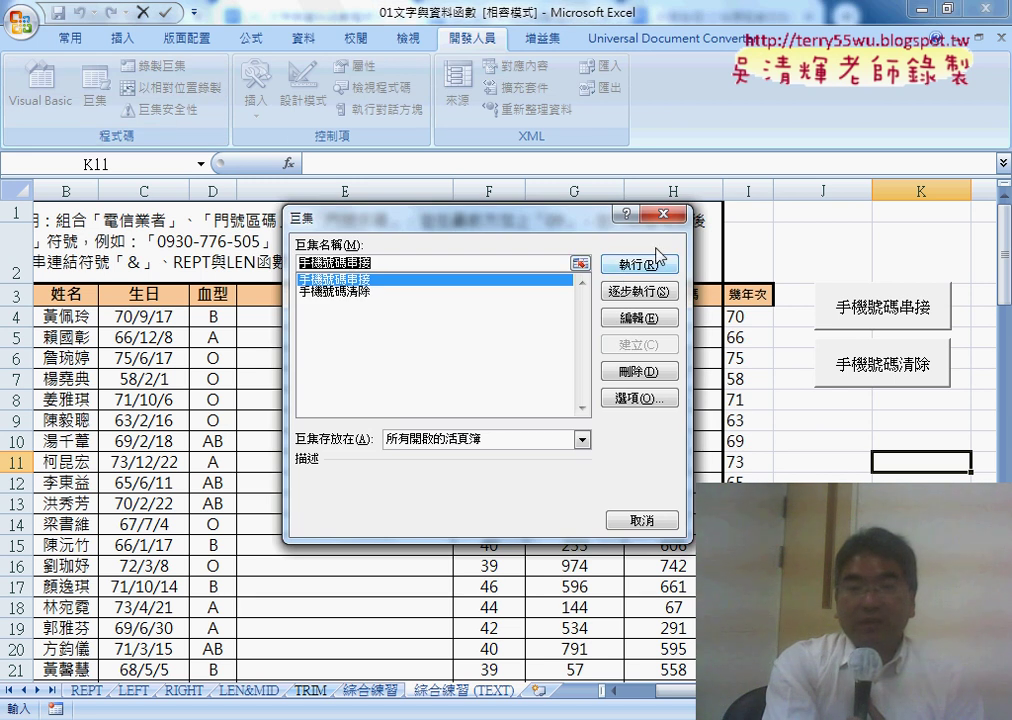
click(662, 213)
click(246, 108)
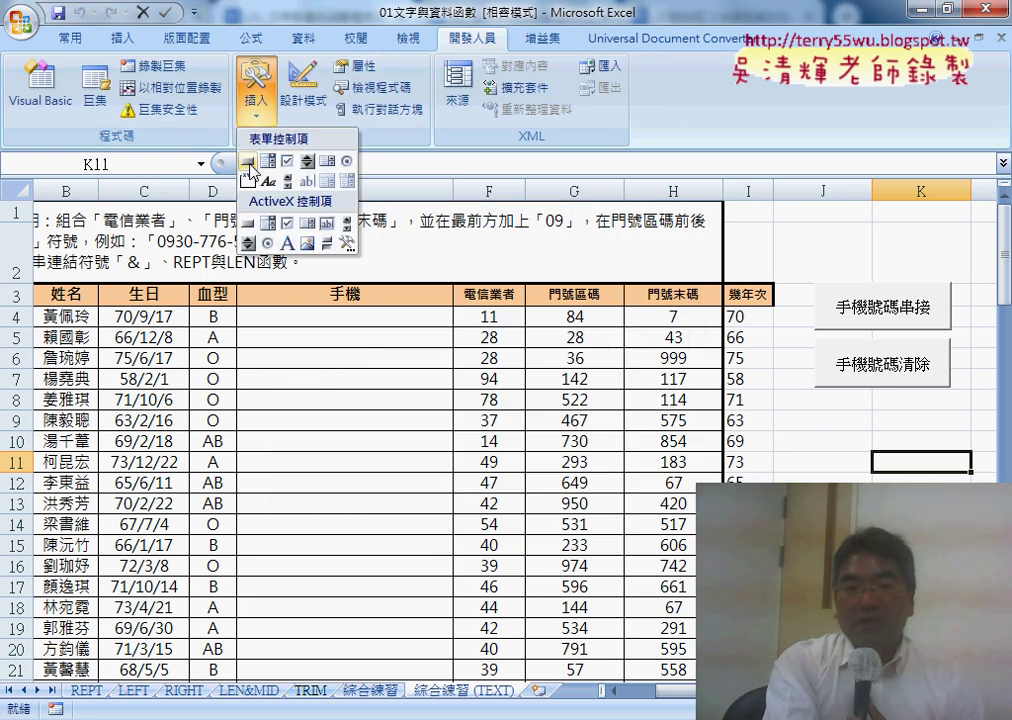